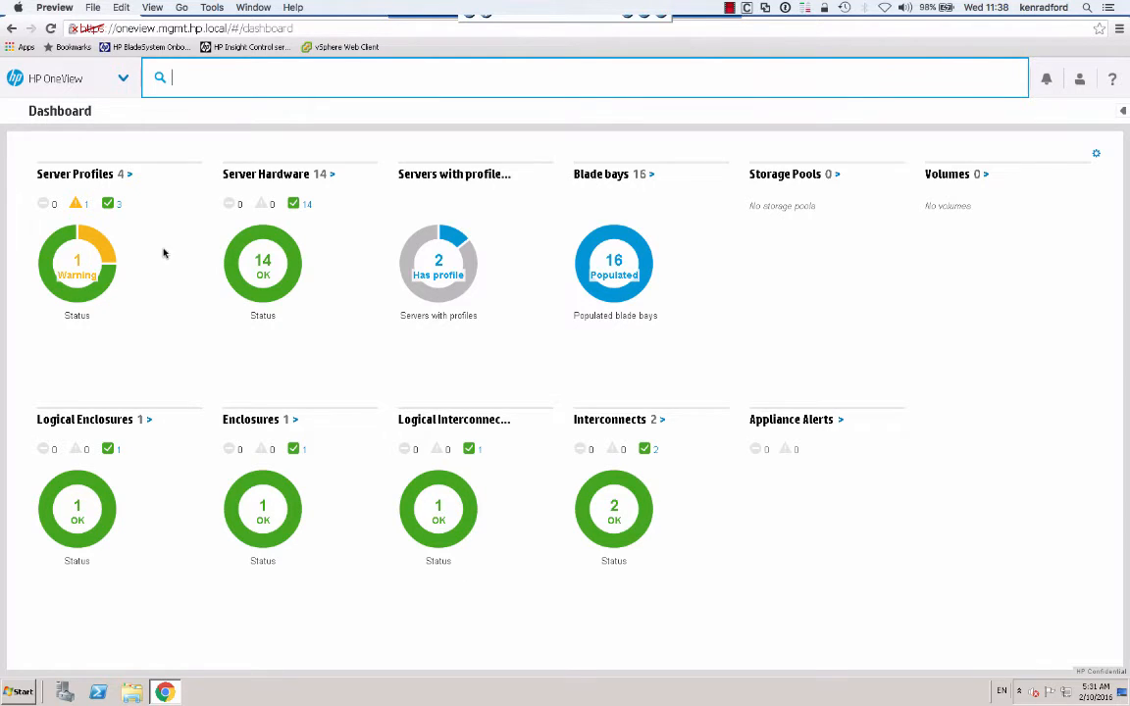
- Open the Storage Systems page from the HP OneView main menu
left_click(126, 79)
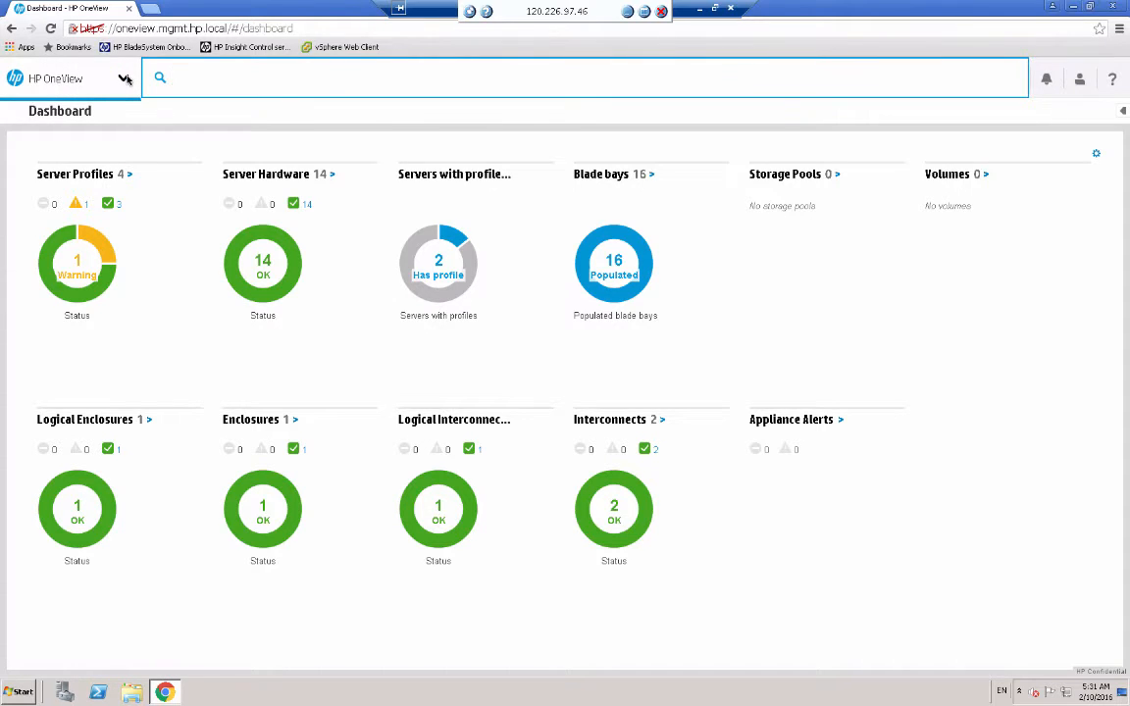
left_click(124, 79)
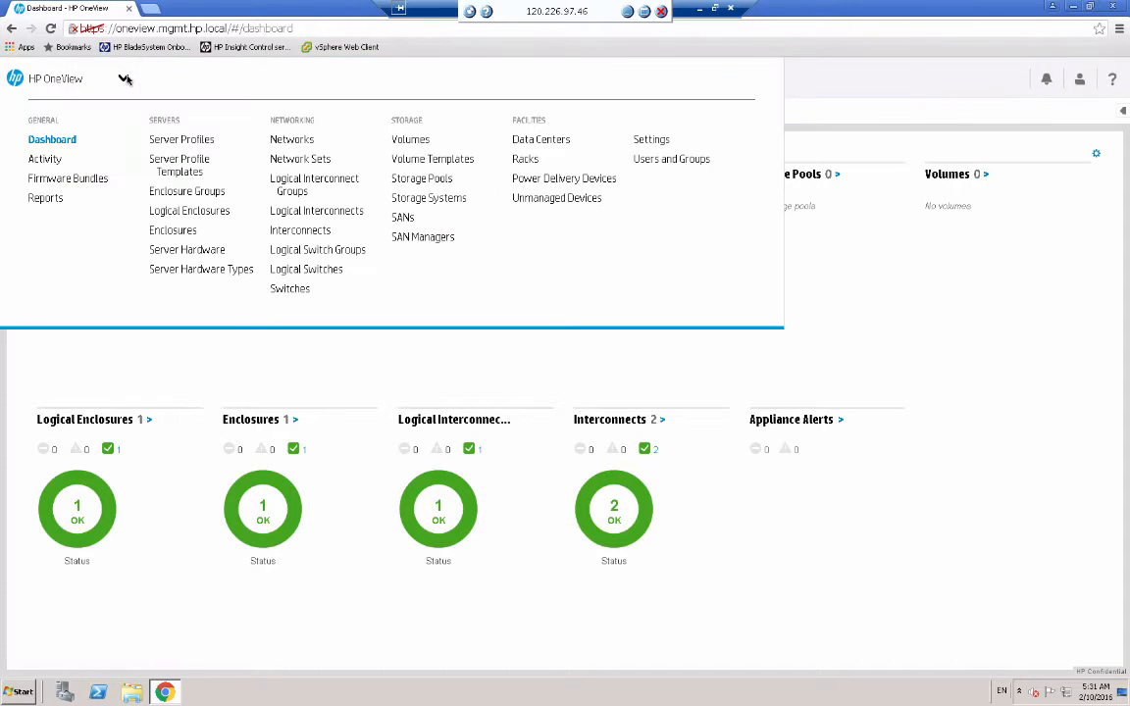
left_click(425, 200)
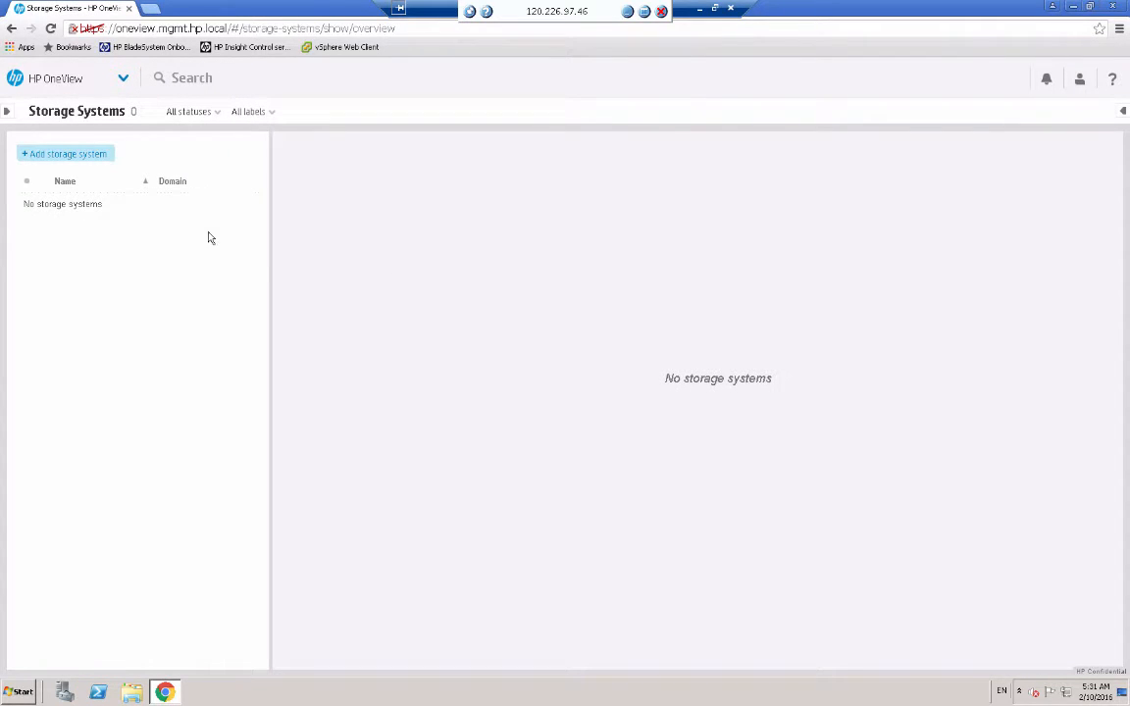
- Connect storage system 172.18.11.11 with its admin credentials and assign it to TestDomain
left_click(77, 156)
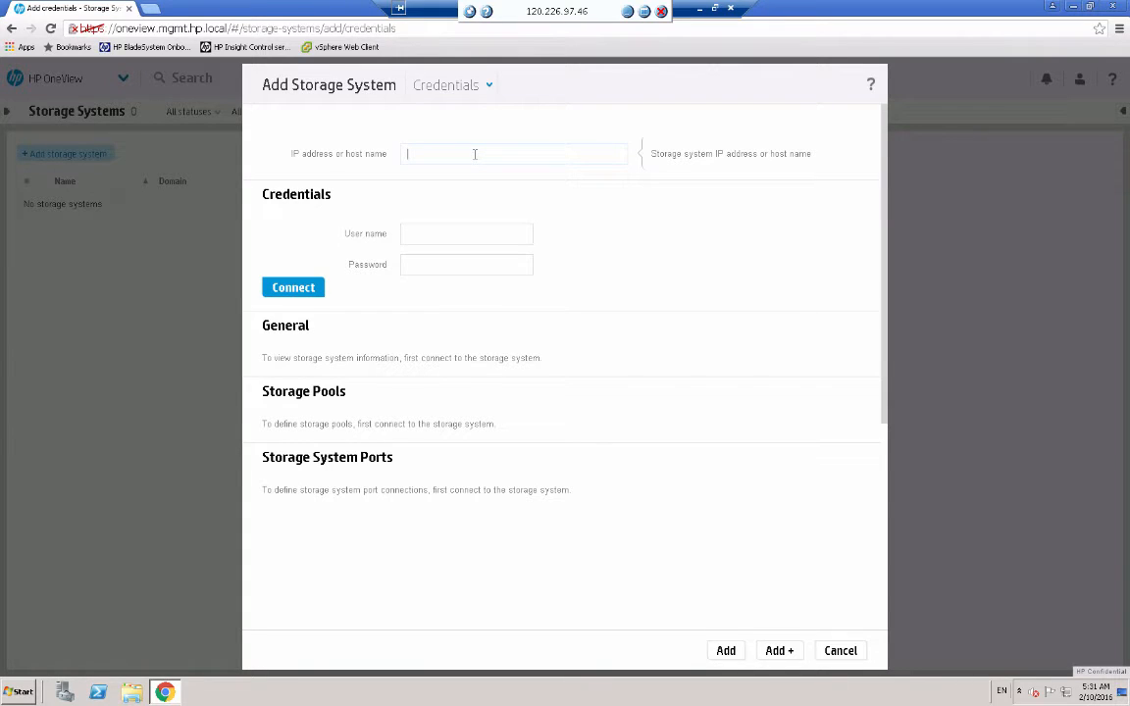
type("172.18.11.11")
key("Tab")
type("dcs")
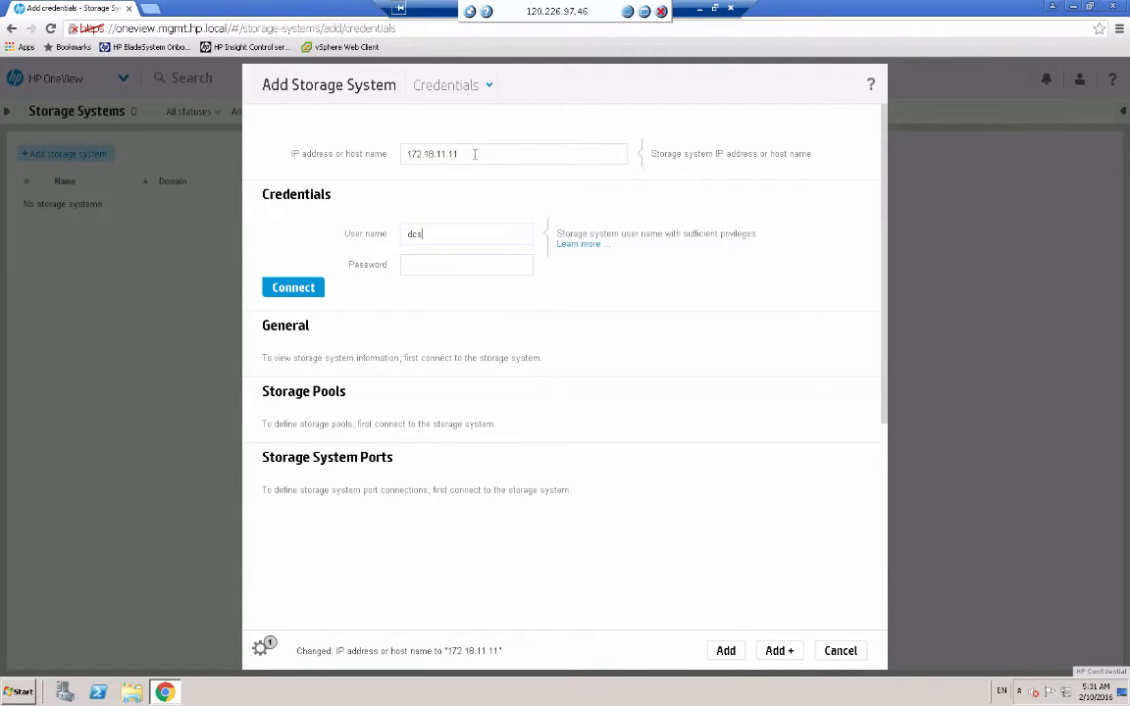
key("Tab")
type("dcs")
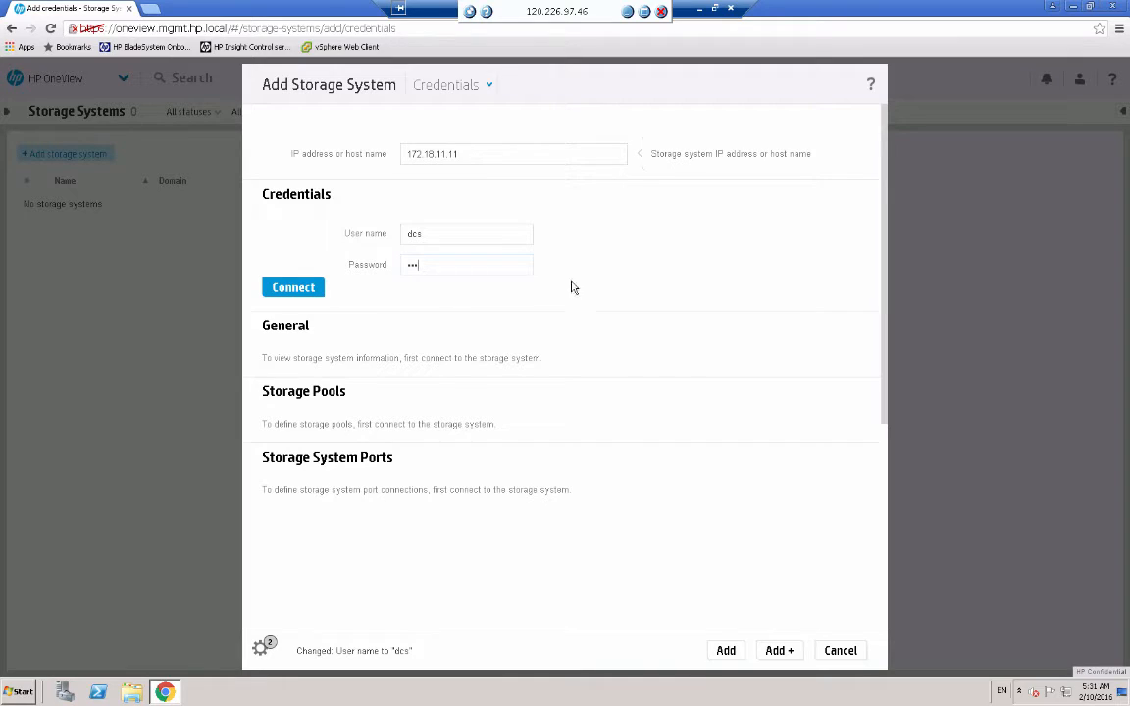
left_click(305, 290)
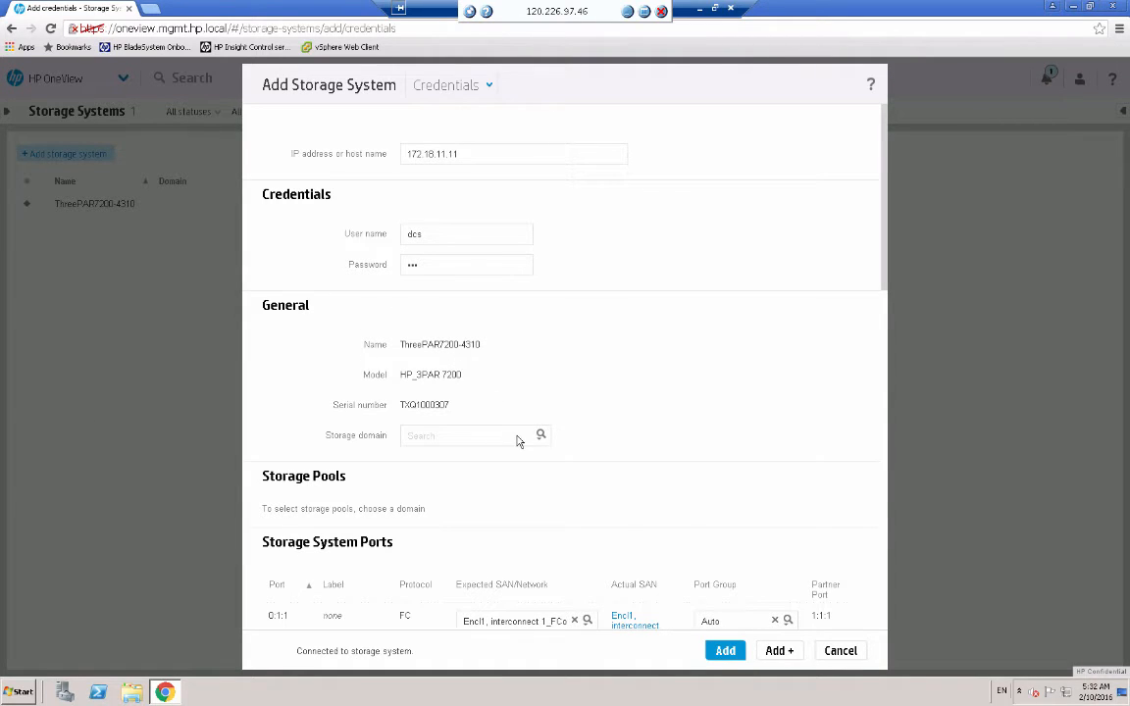
left_click(541, 439)
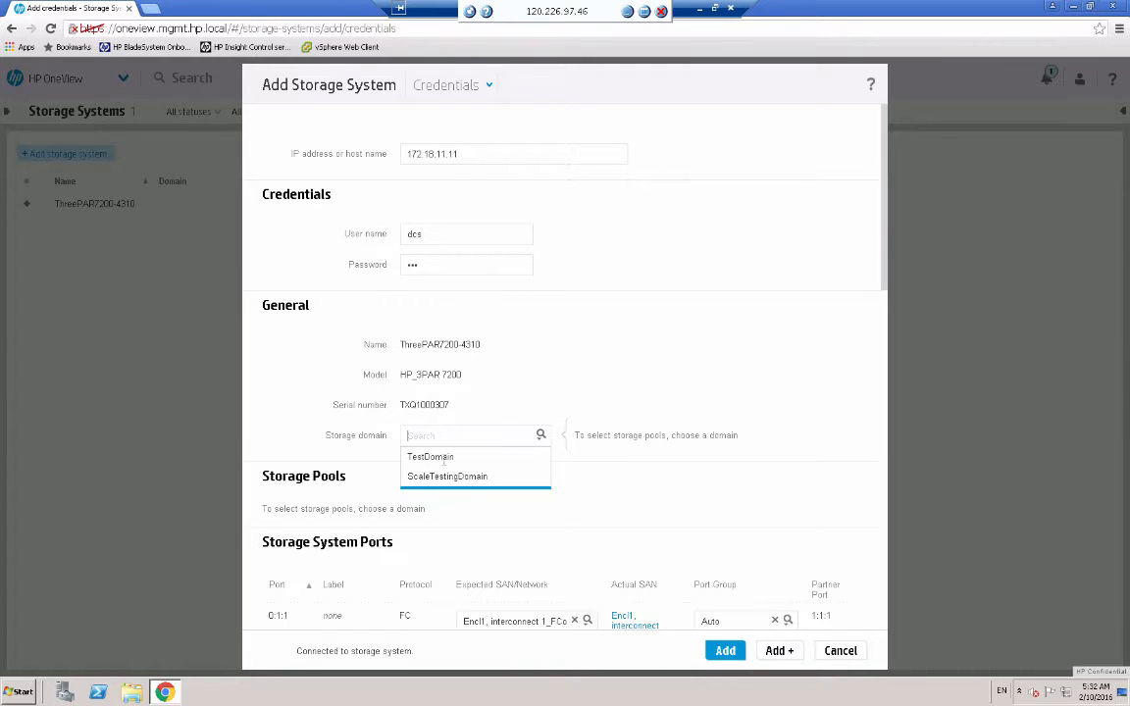
left_click(434, 461)
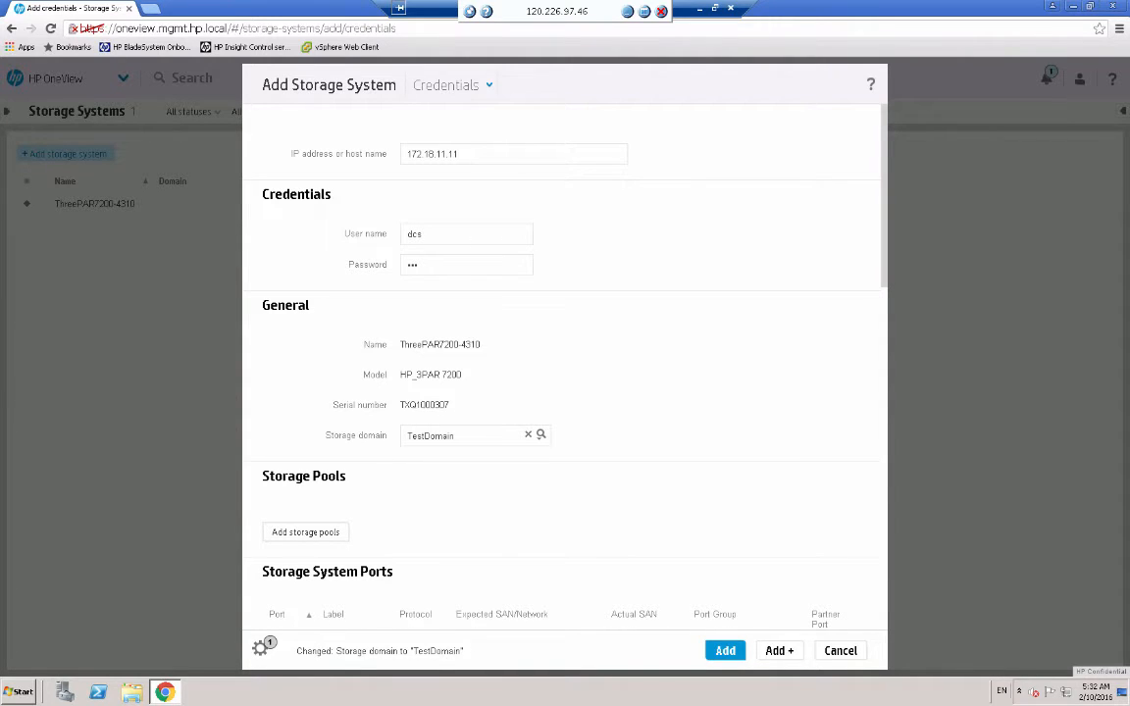
- Add pools FST_CPG1 and FST_CPG2 and finish adding ThreePAR7200-4310
left_click(297, 535)
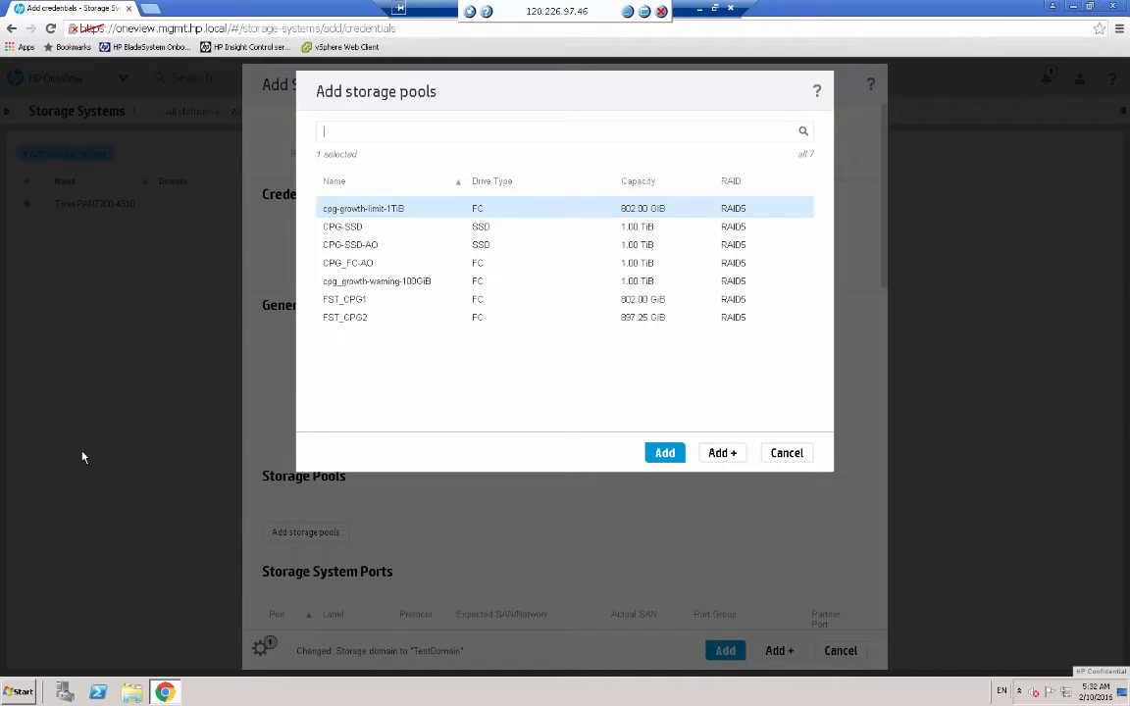
left_click(353, 300)
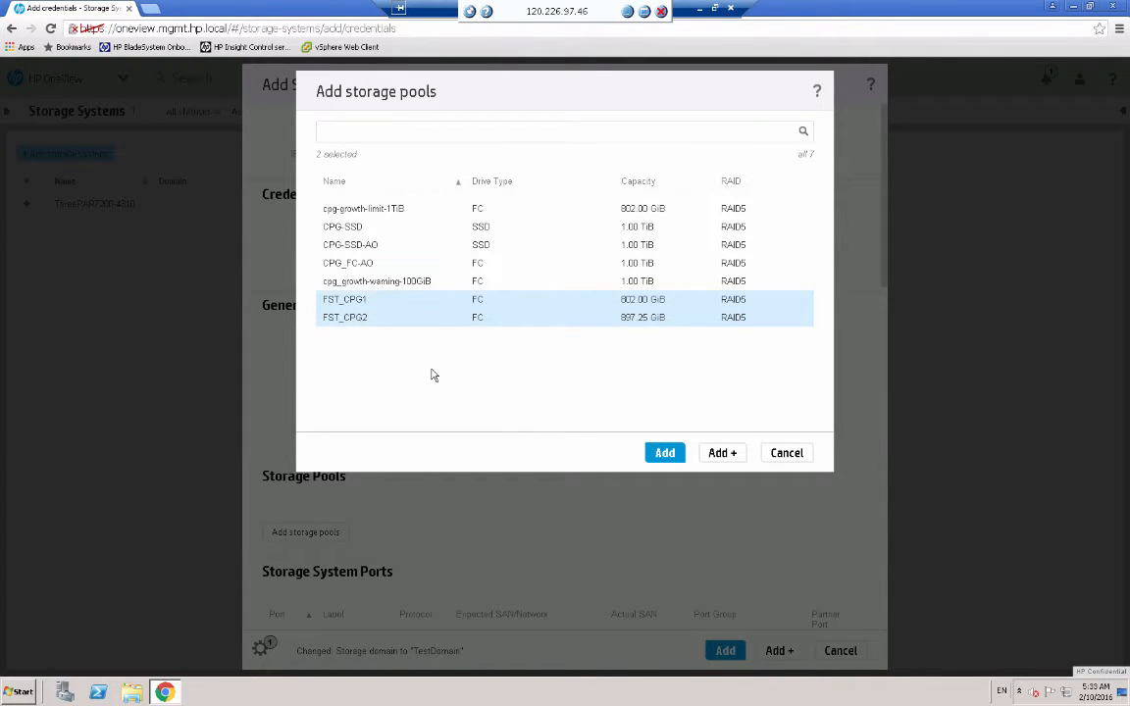
left_click(663, 454)
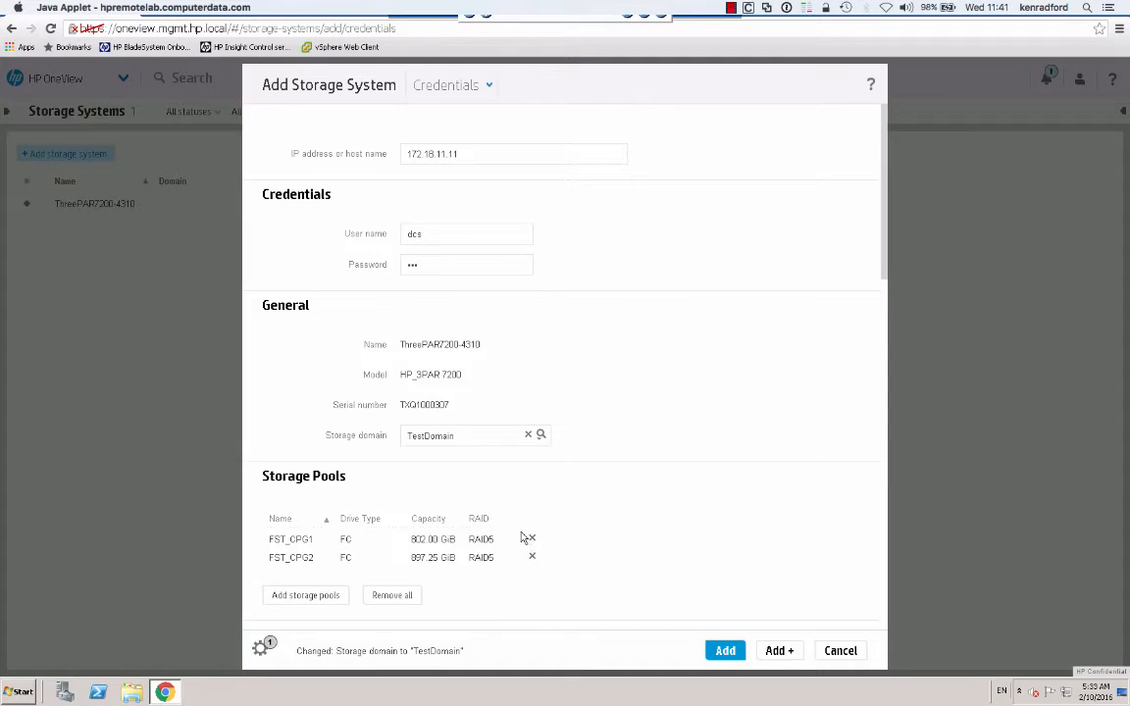
left_click(723, 651)
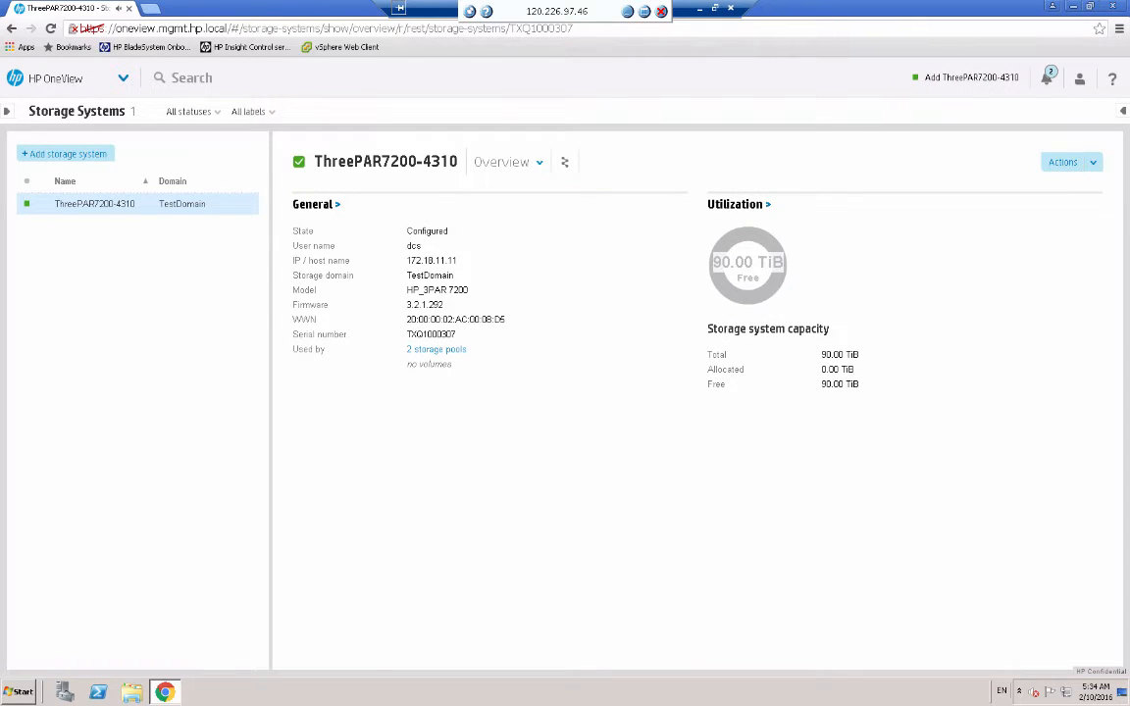
- Check the FST_CPG2 pool details under Storage Pools, then go to Volume Templates
left_click(124, 80)
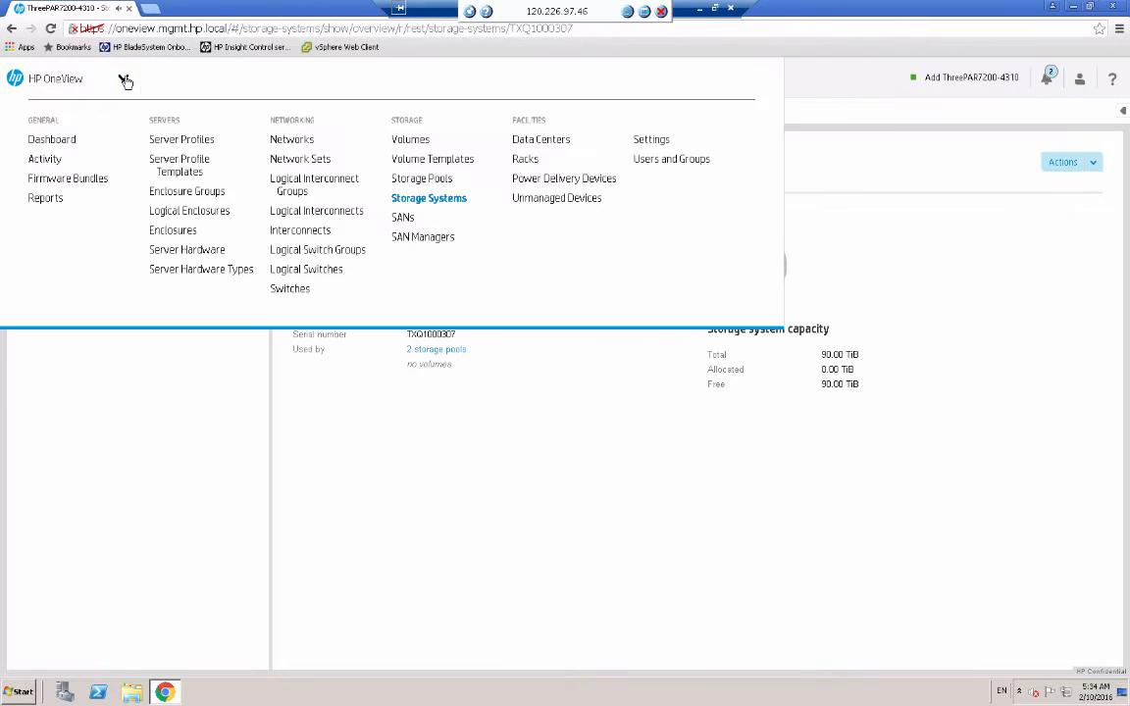
left_click(421, 180)
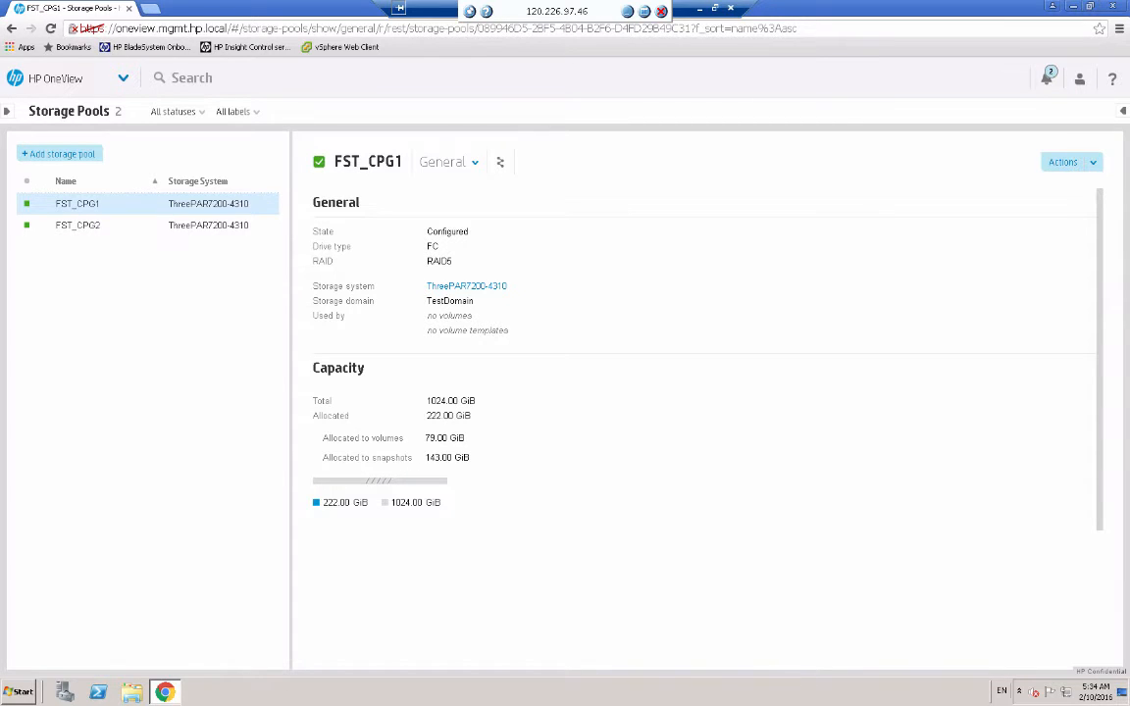
left_click(95, 226)
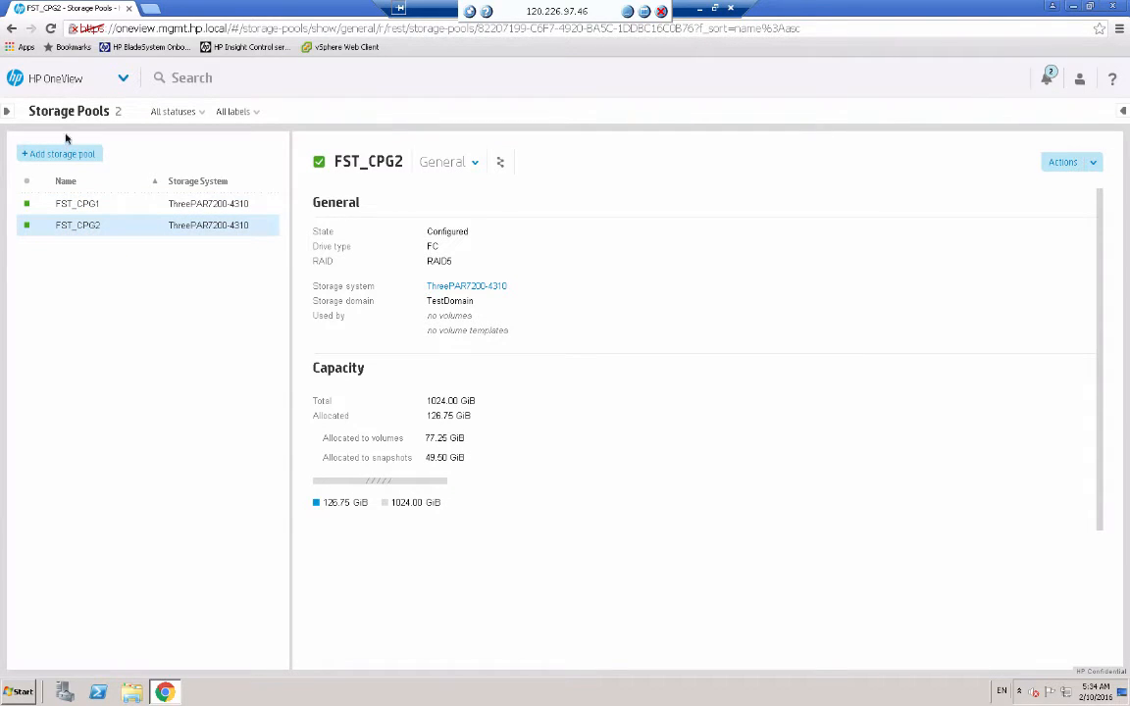
left_click(118, 79)
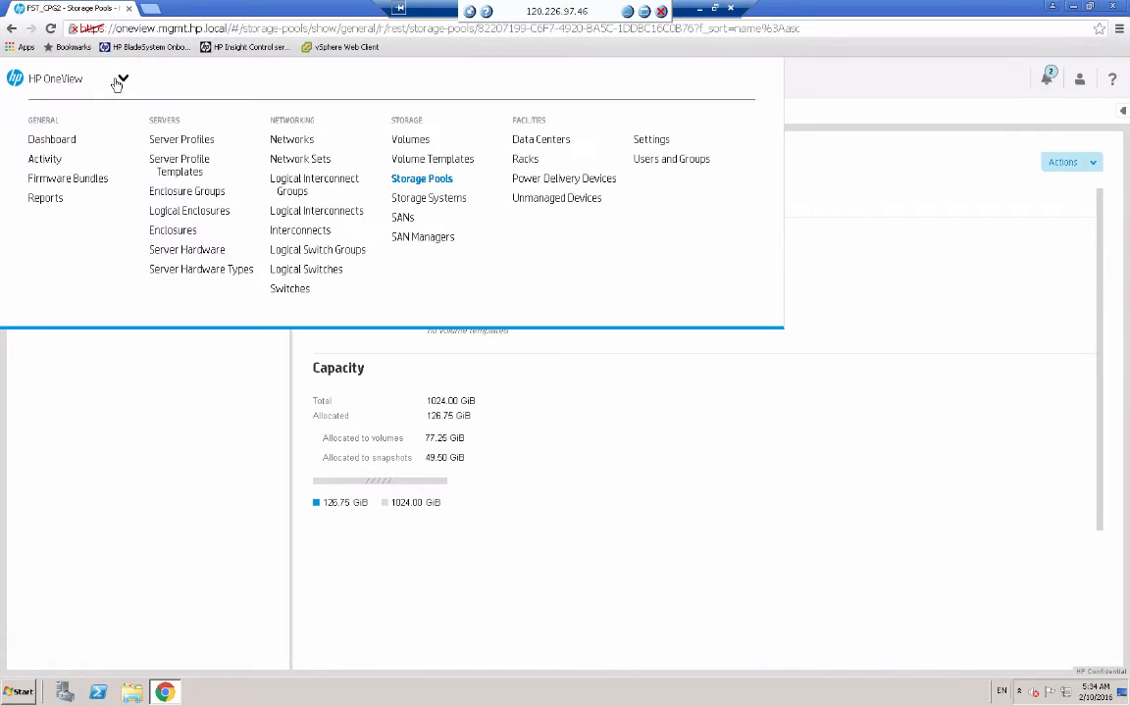
left_click(425, 160)
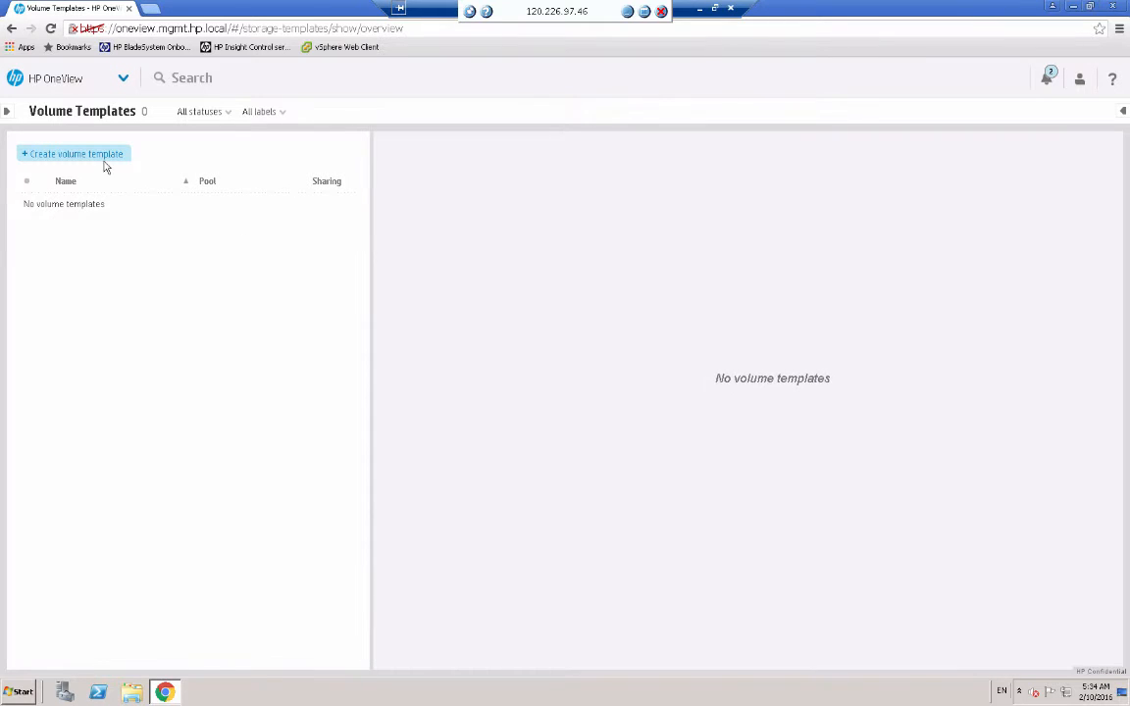
- Create template 'TPL ESX Boot 10 GB RAID5' on FST_CPG1 at 10 GiB, keeping the form open
left_click(78, 156)
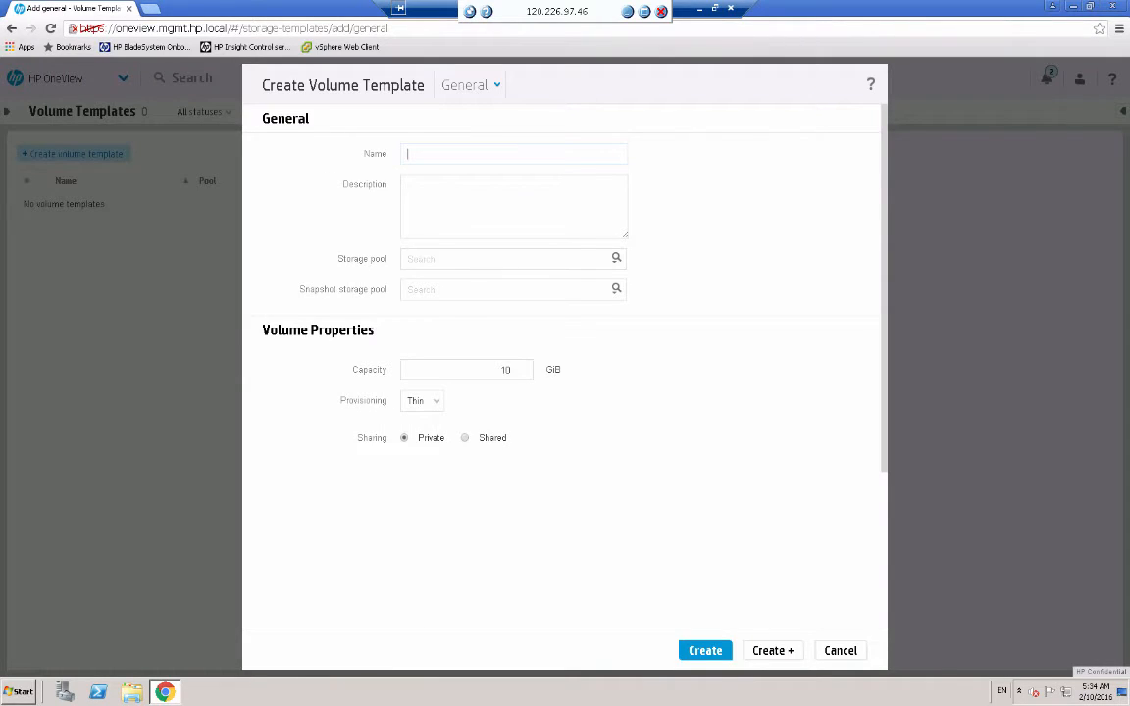
left_click(440, 150)
type("TP")
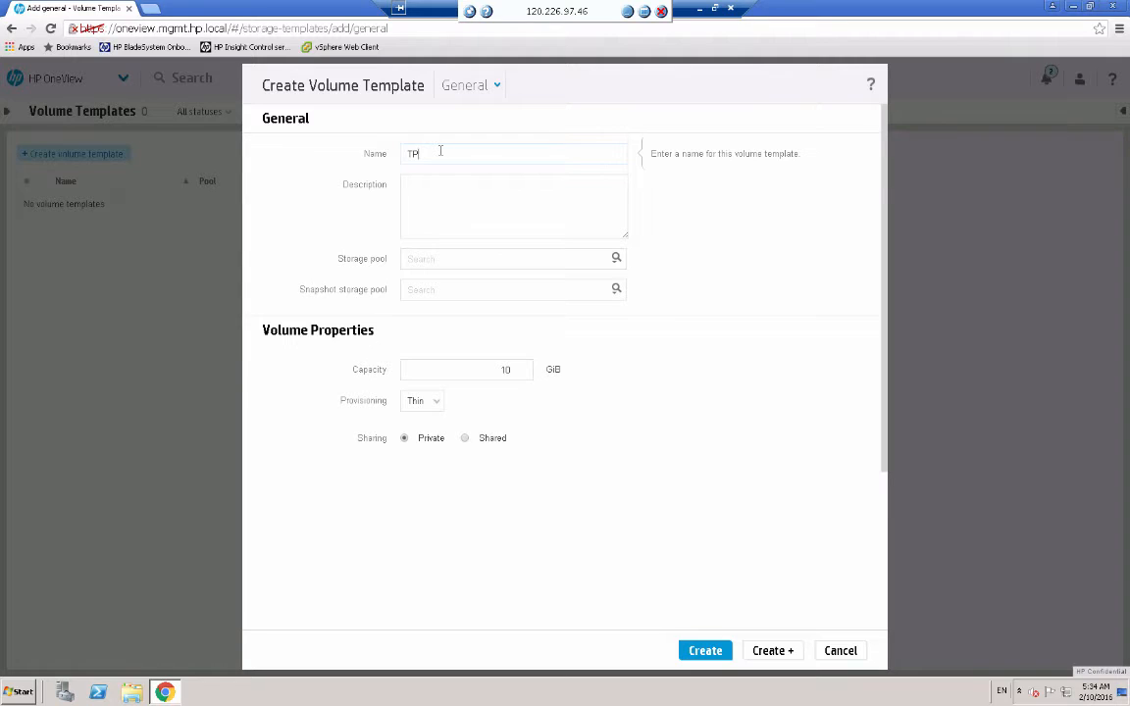
type("L ESX Boot 10 GB RAID5")
left_click(609, 264)
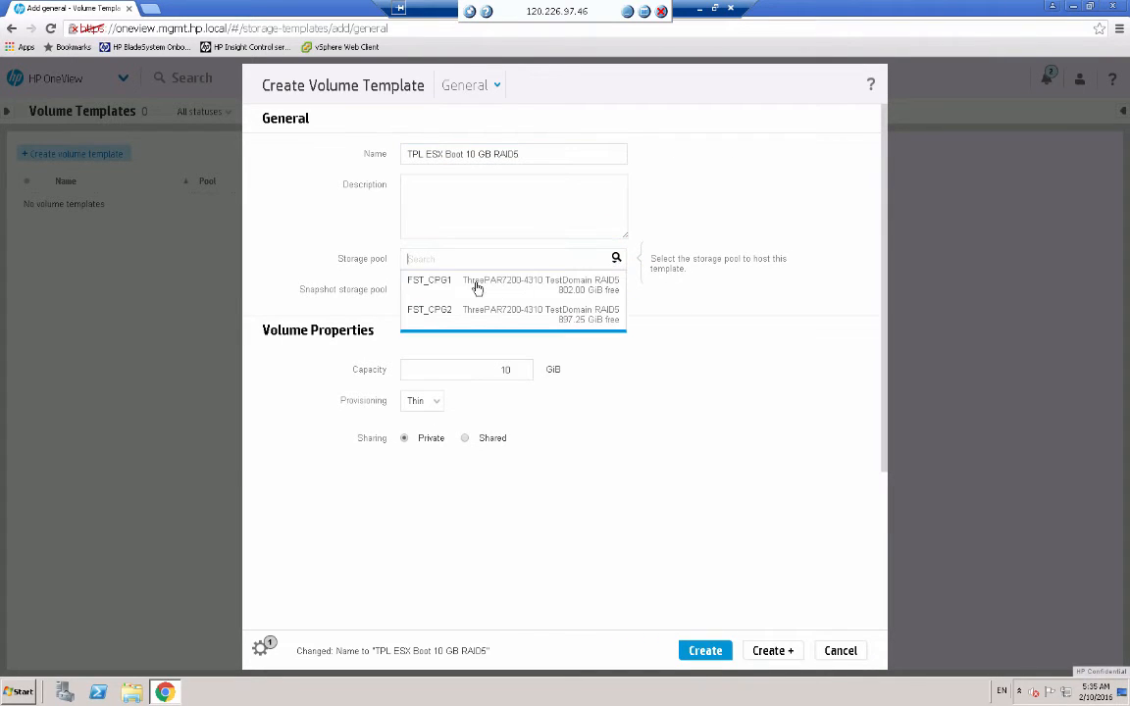
left_click(471, 285)
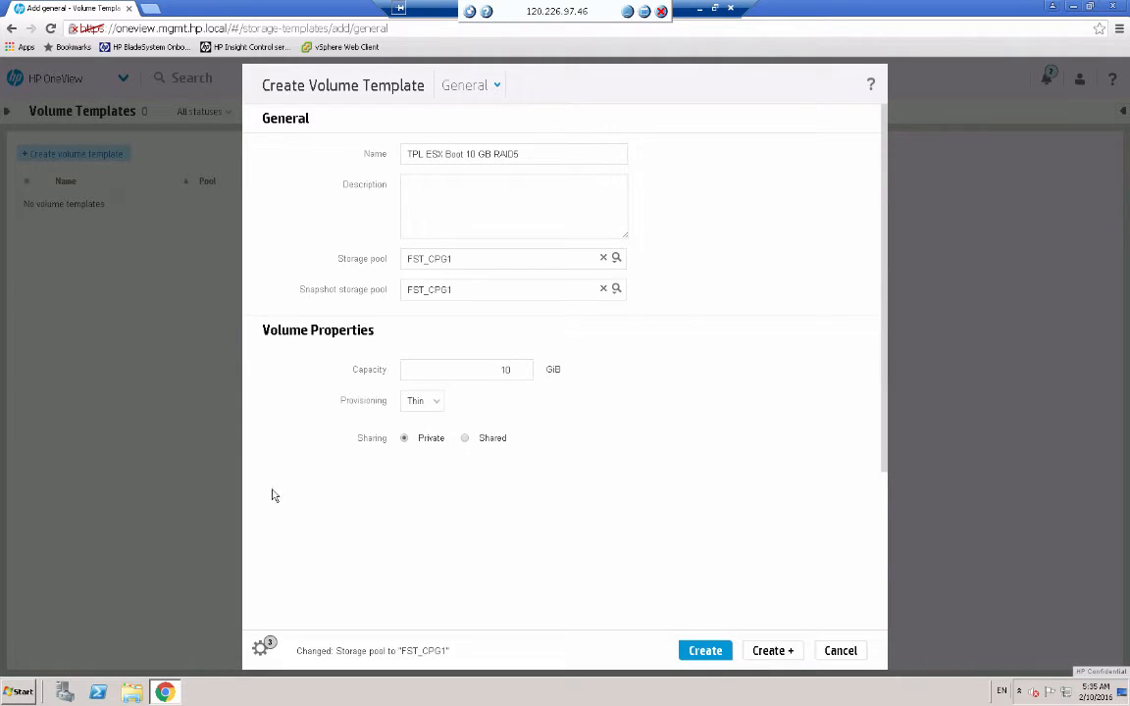
left_click(774, 651)
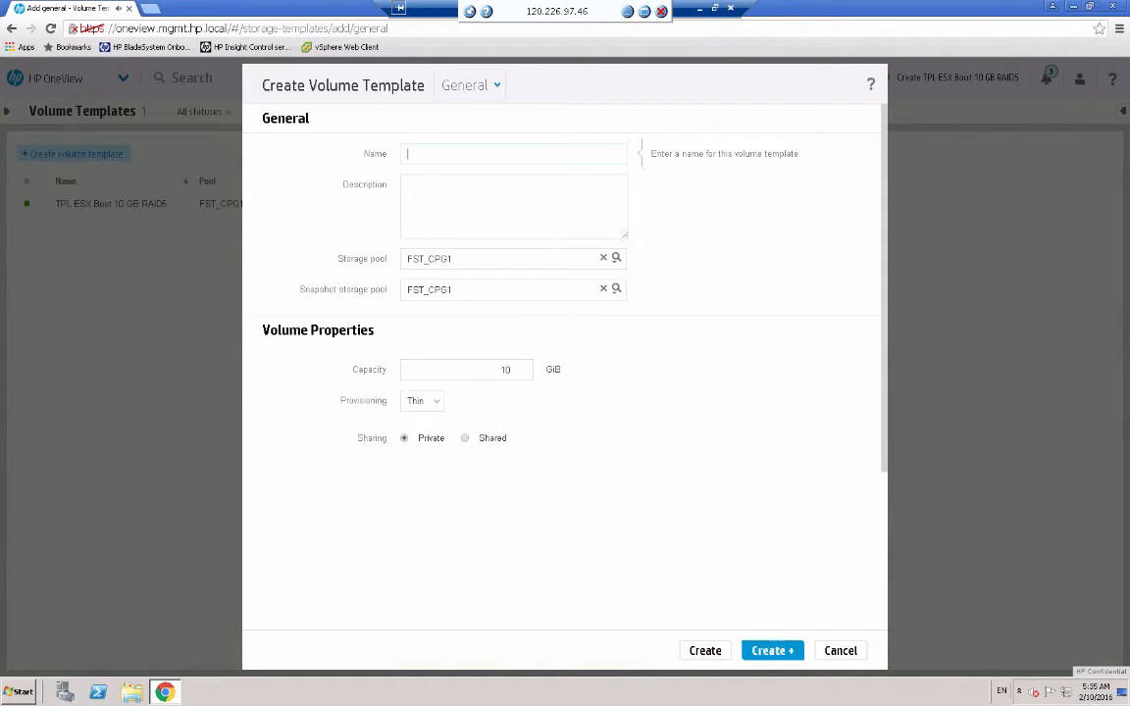
- Create shared 100 GiB template 'TPL ESX Data Store 100 GB RAID5' with data and snapshots on FST_CPG2
left_click(452, 154)
type("TPL")
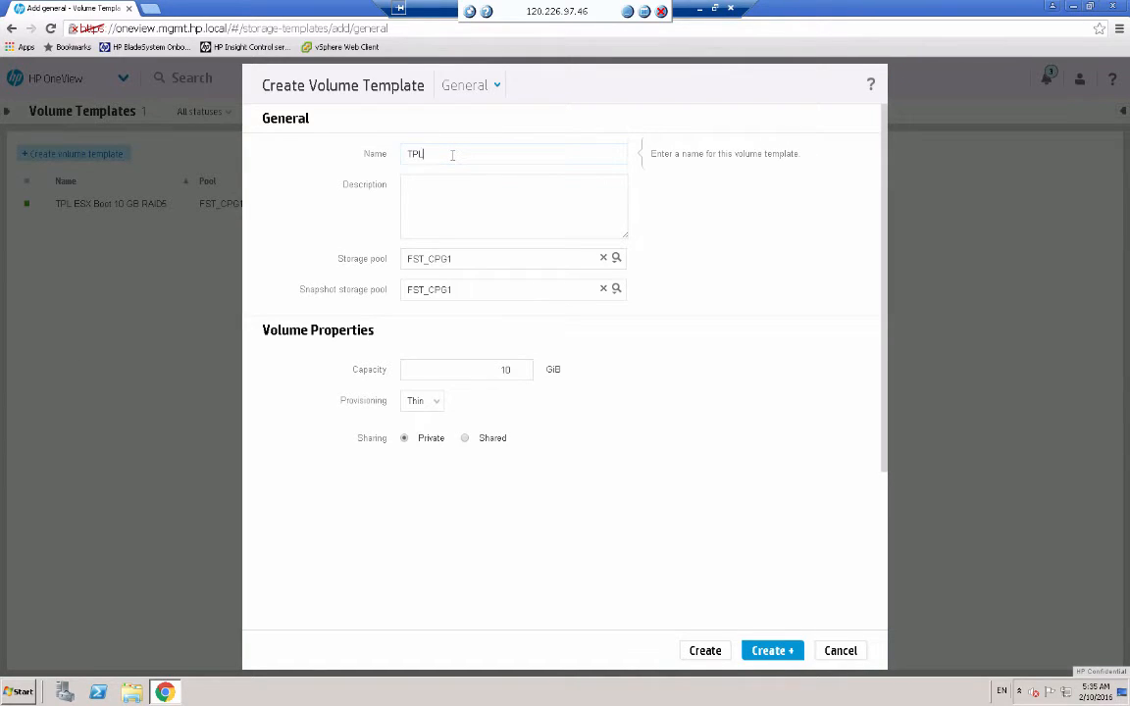
type(" ESX Data Store 100 GB RAID5")
left_click(617, 259)
left_click(427, 331)
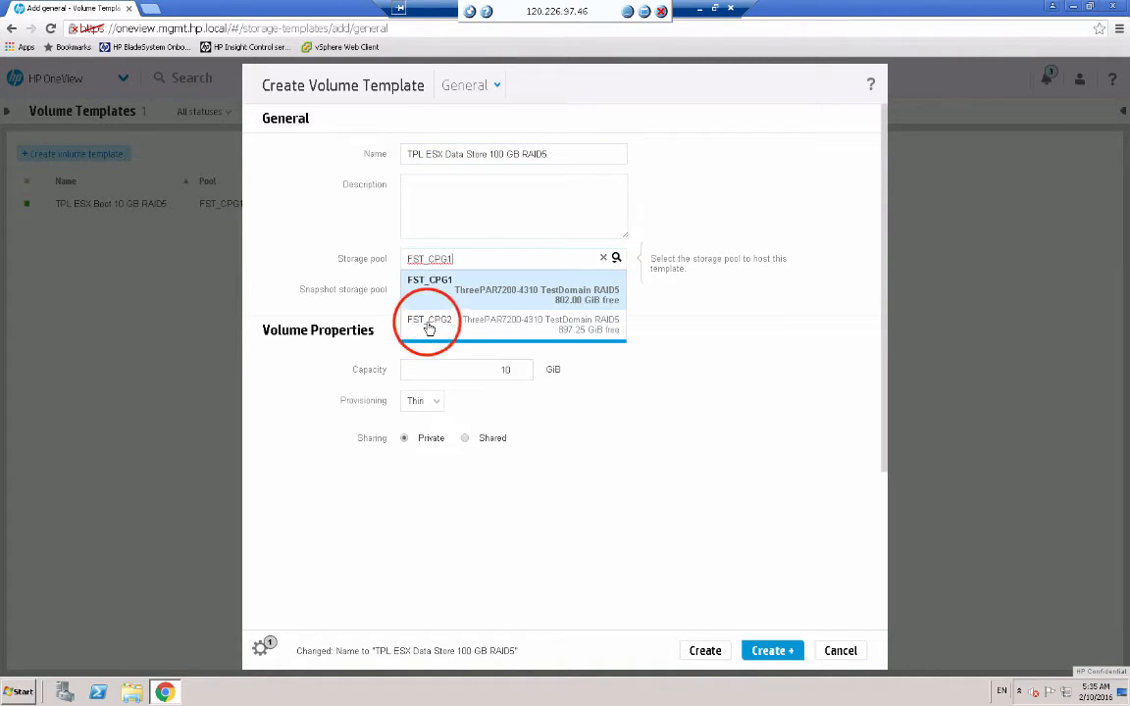
left_click(615, 289)
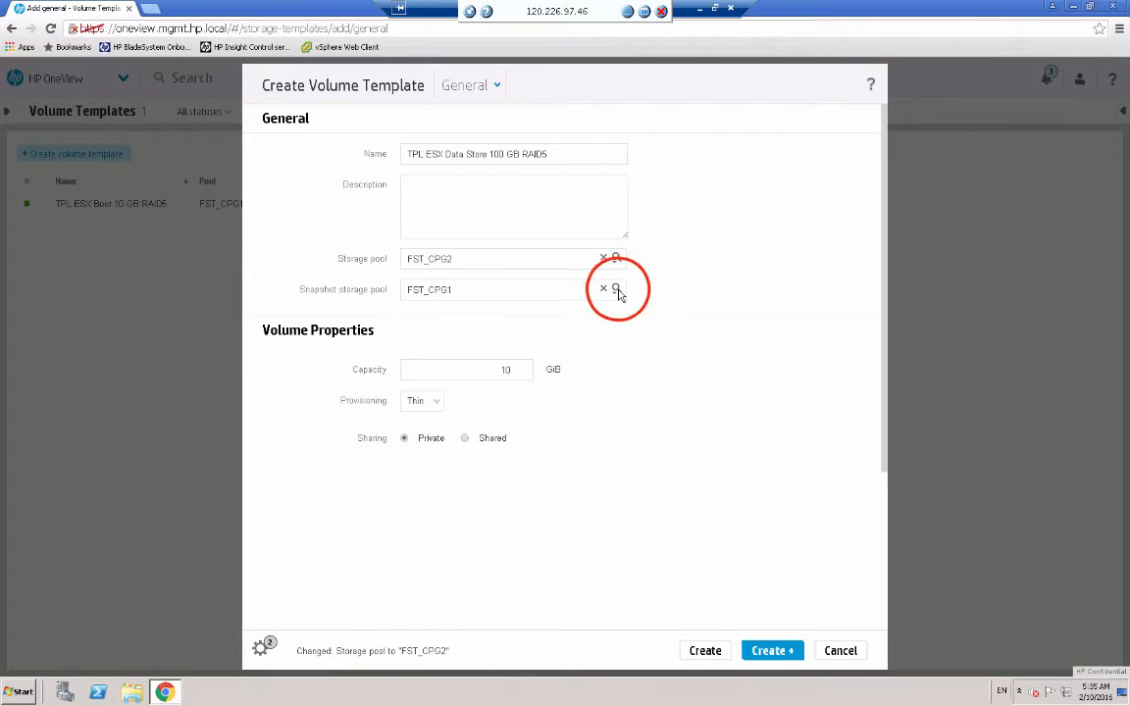
left_click(498, 375)
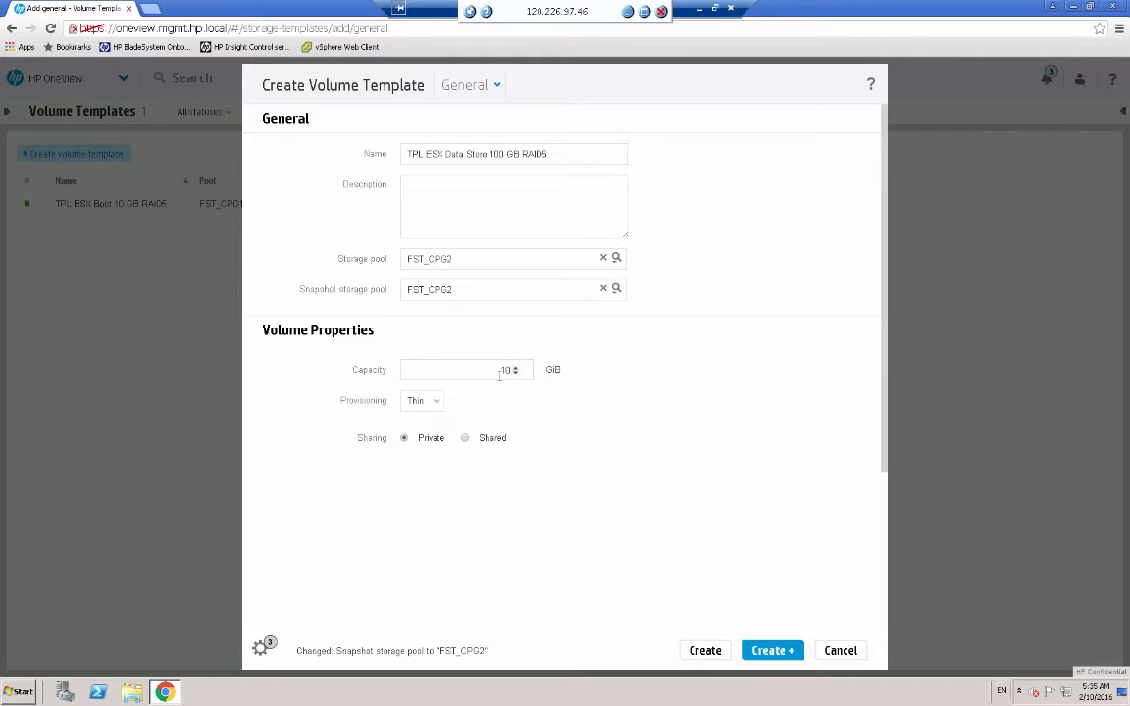
left_click(502, 369)
left_click(505, 365)
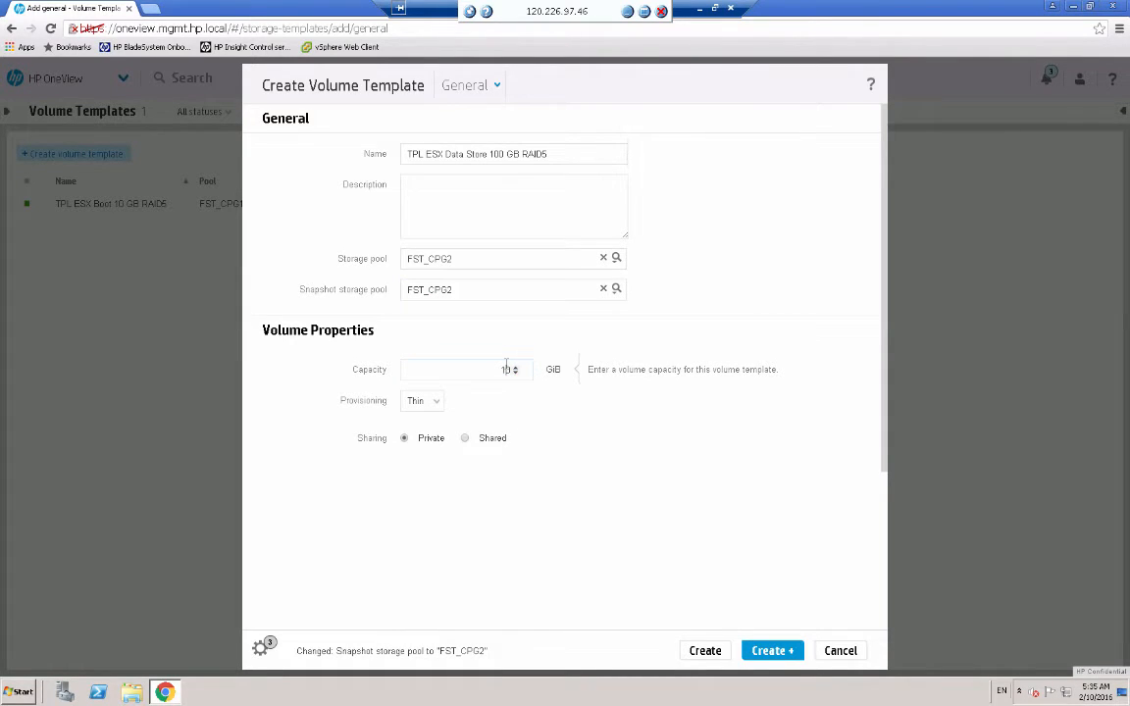
type("100")
left_click(465, 439)
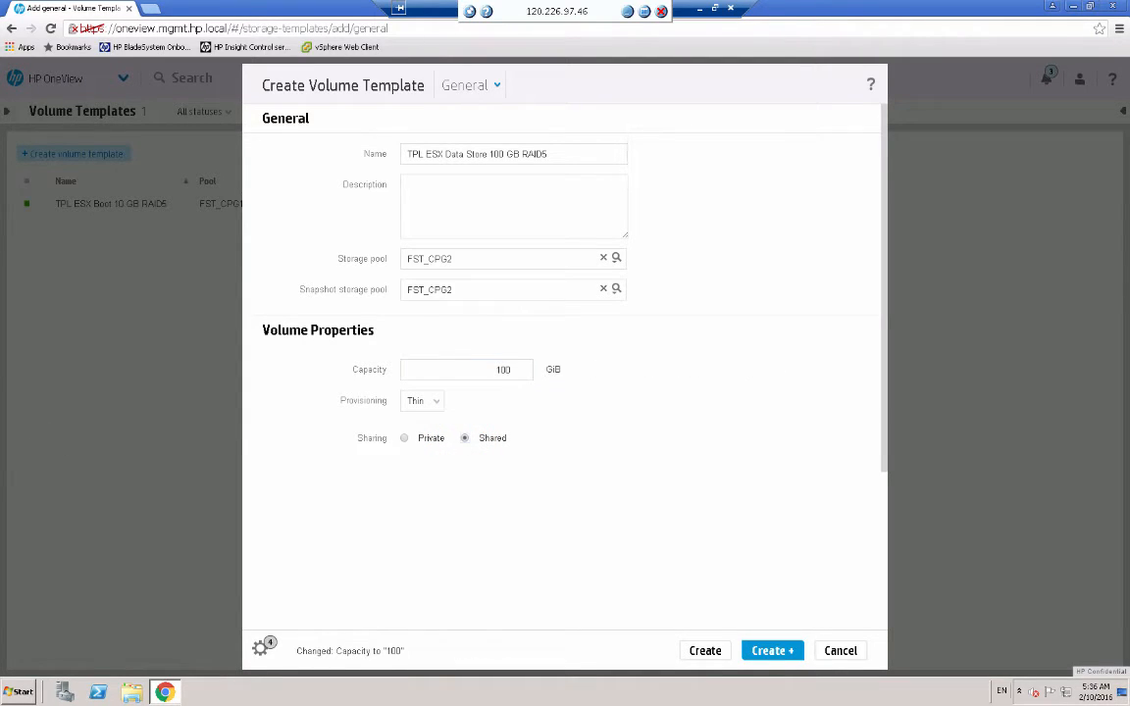
left_click(771, 650)
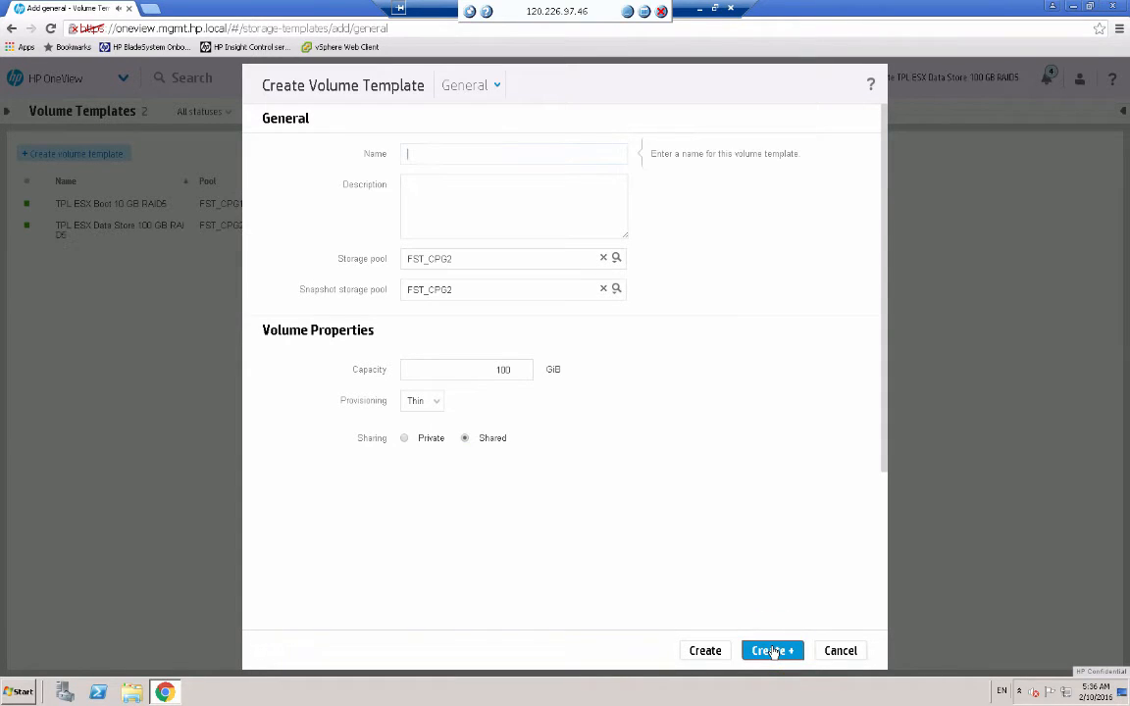
- Create private template 'TPL Windows Boot 100 GB RAID5' with data and snapshots on FST_CPG1
left_click(468, 152)
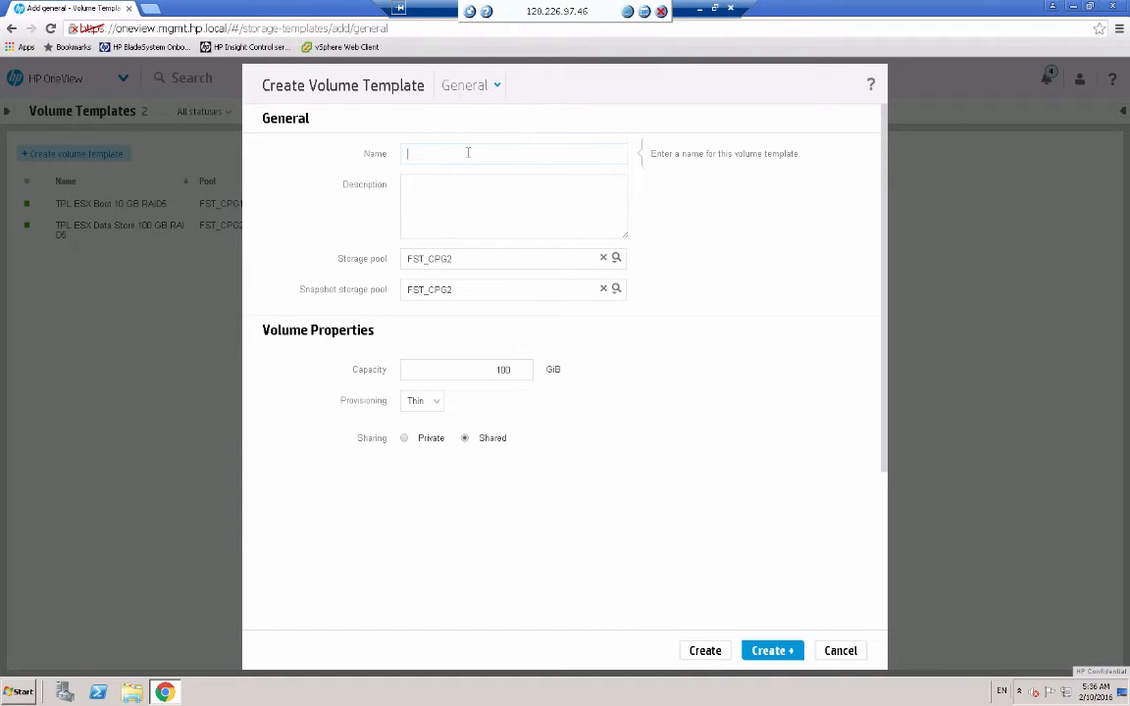
type("TPL Windows Boot 100 GB ")
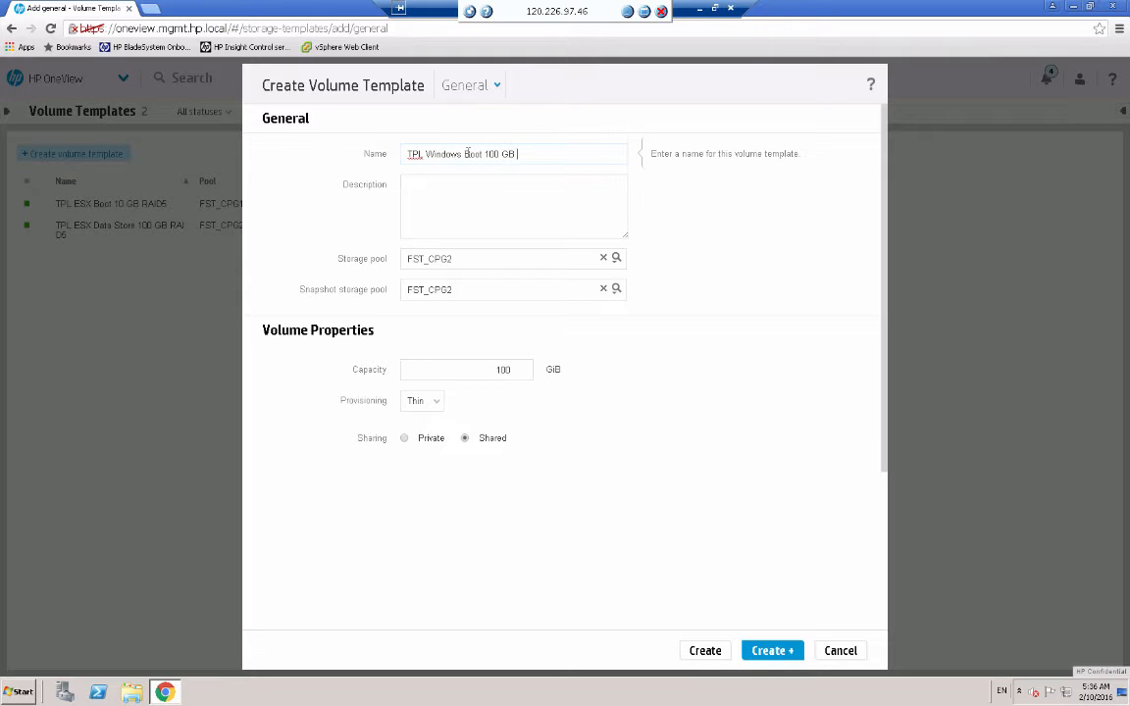
type("RAID5")
left_click(616, 258)
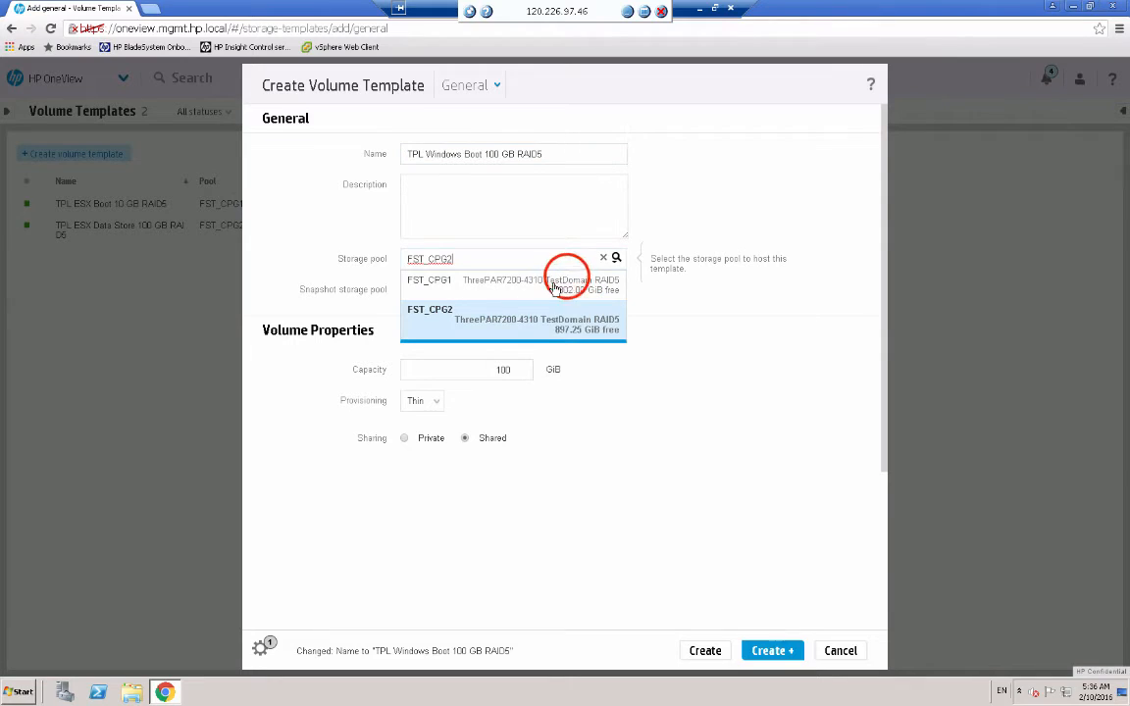
left_click(554, 287)
left_click(615, 287)
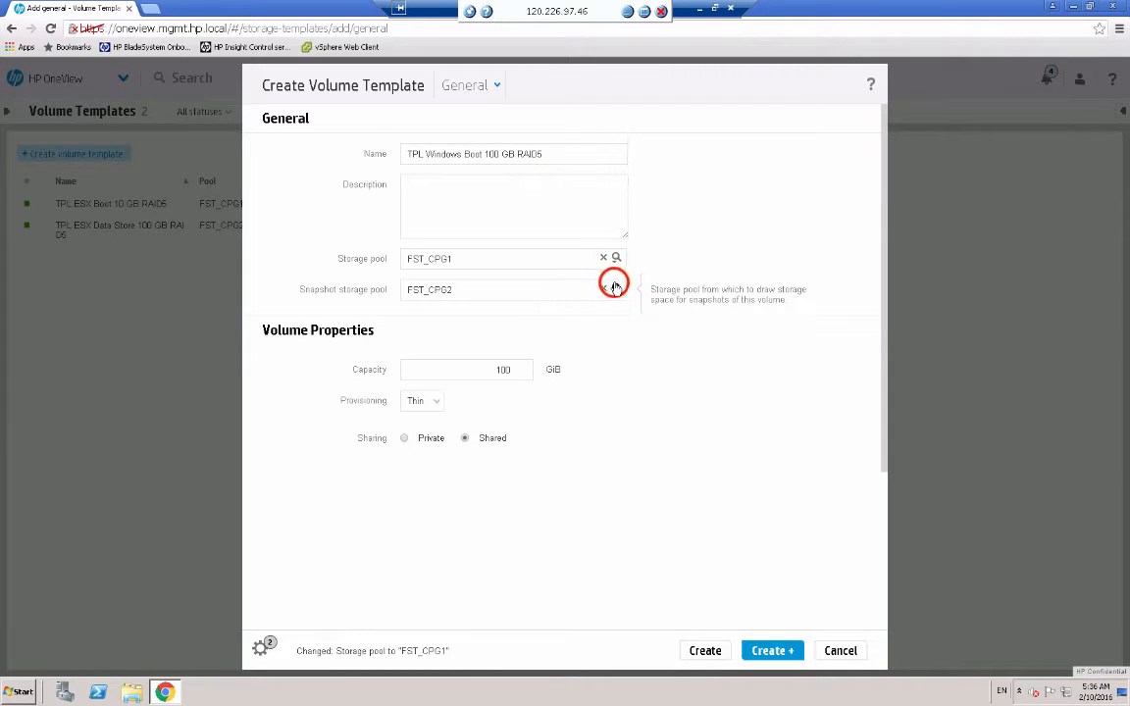
left_click(549, 333)
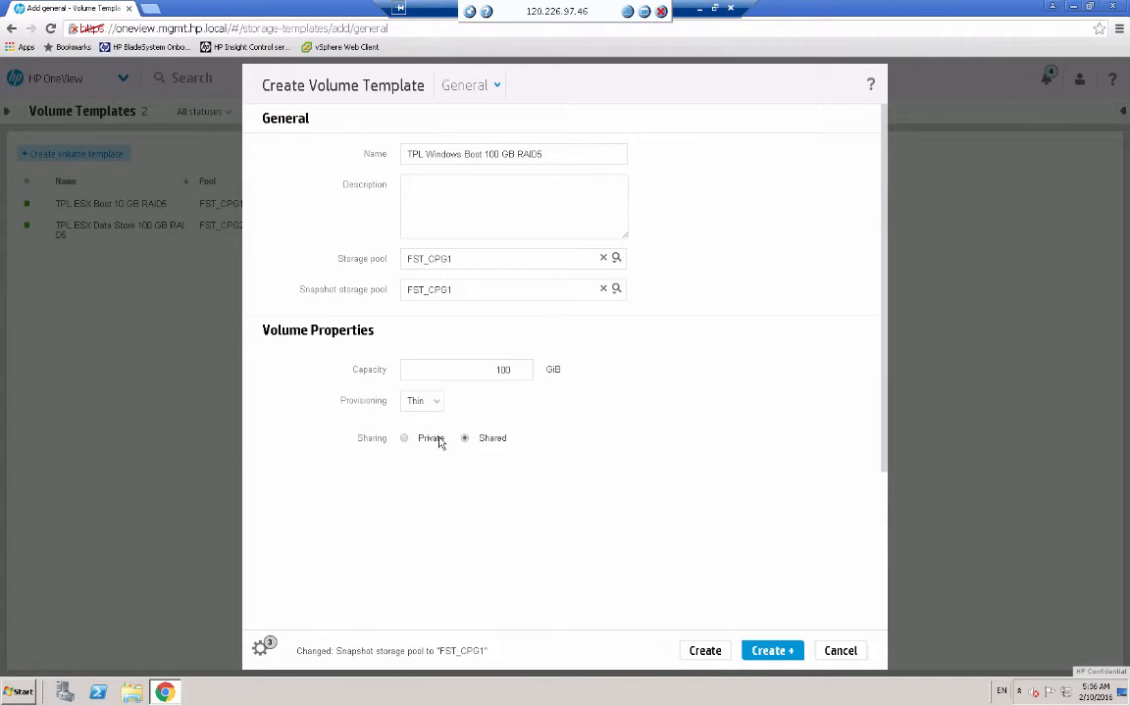
left_click(406, 438)
left_click(710, 652)
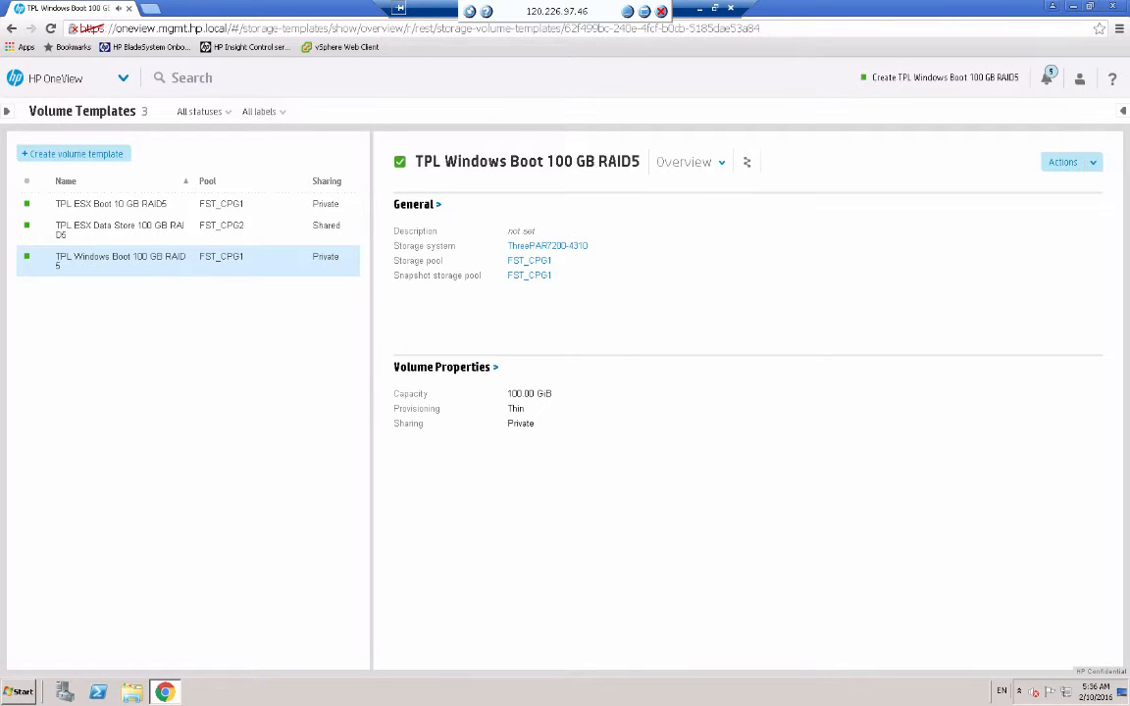
- Review the ESX boot template, then start a new volume on the Volumes page
left_click(125, 204)
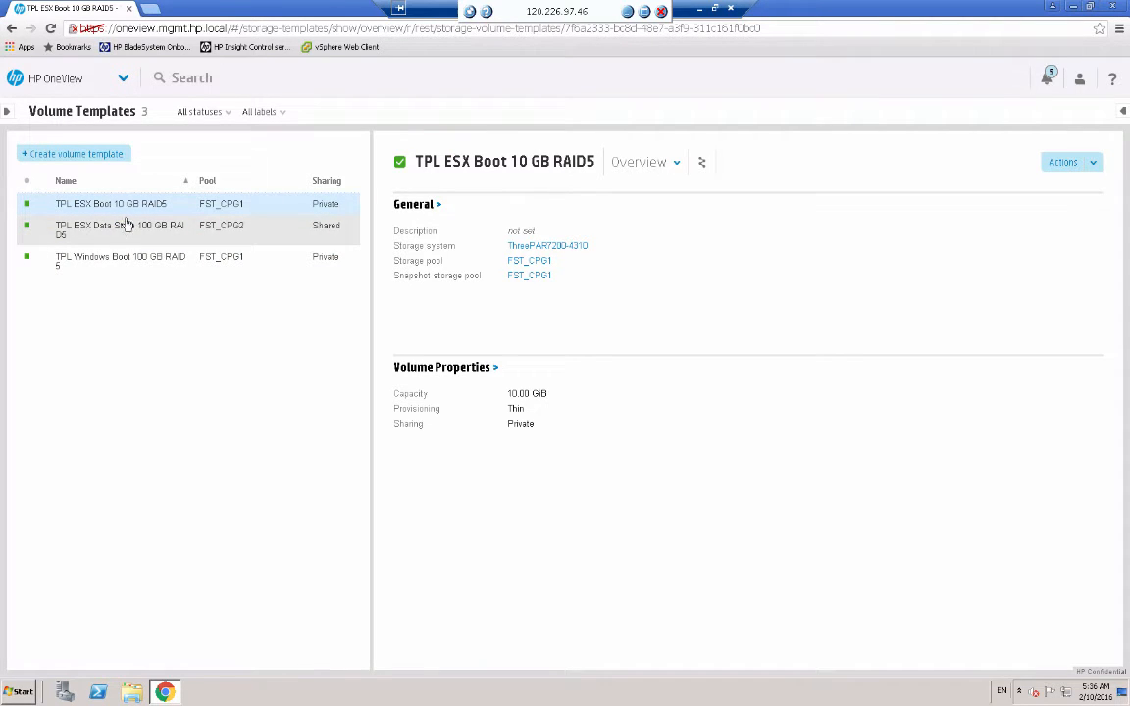
left_click(123, 79)
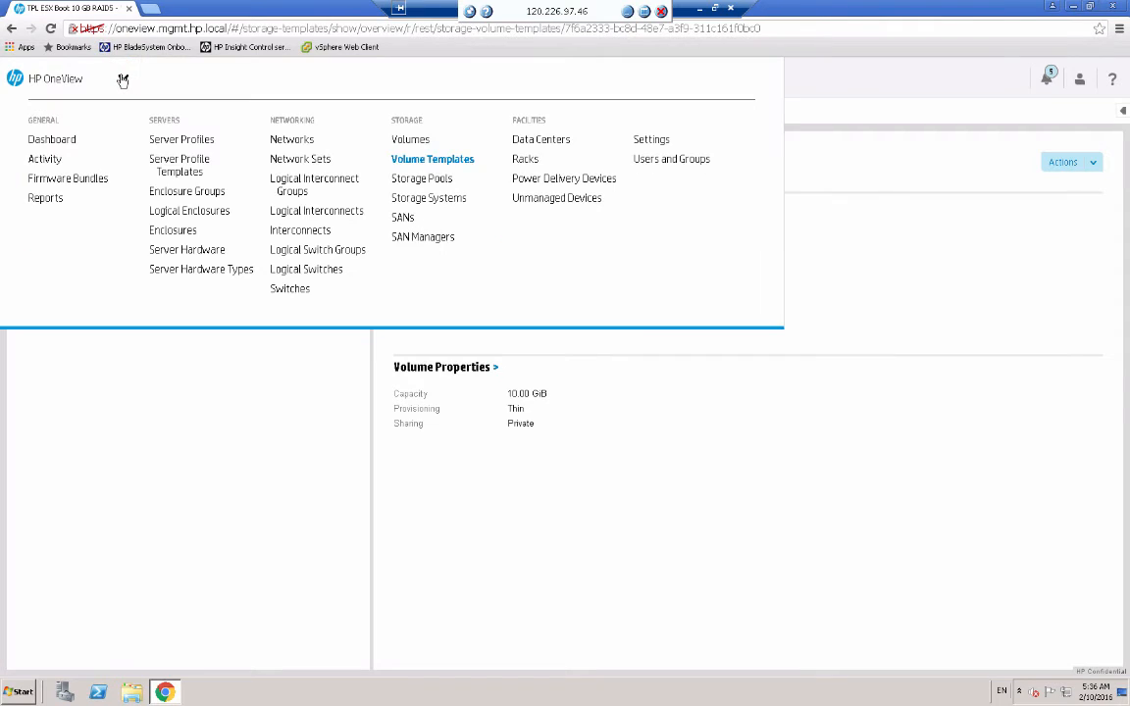
left_click(412, 143)
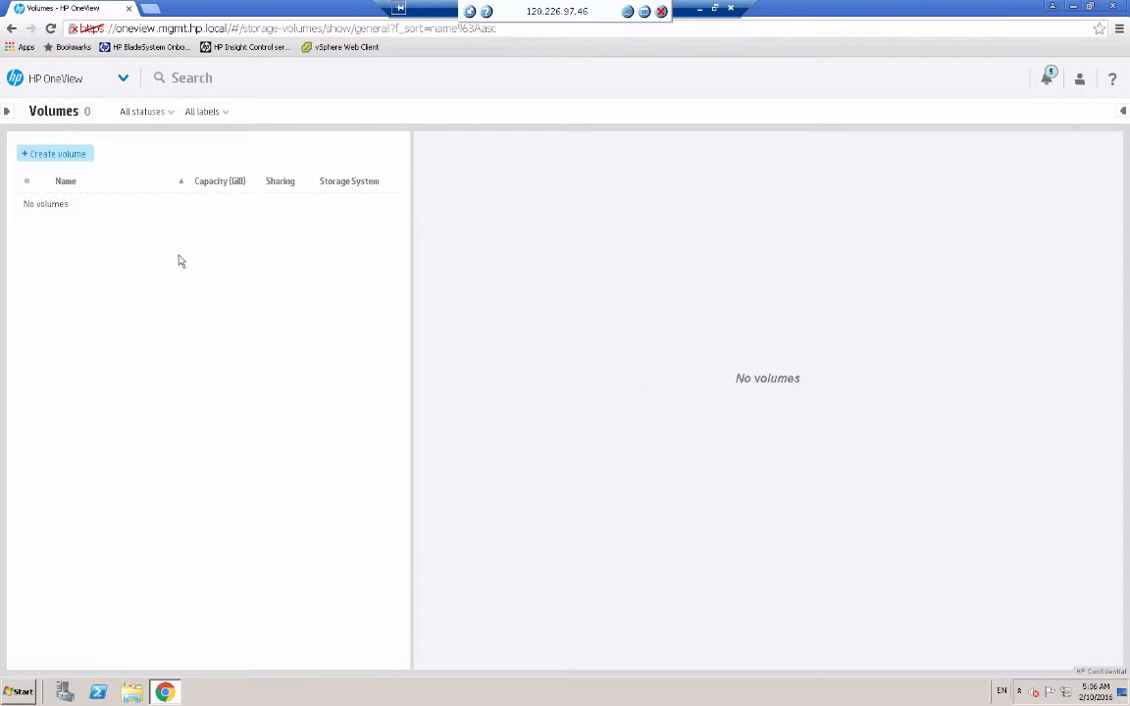
left_click(50, 156)
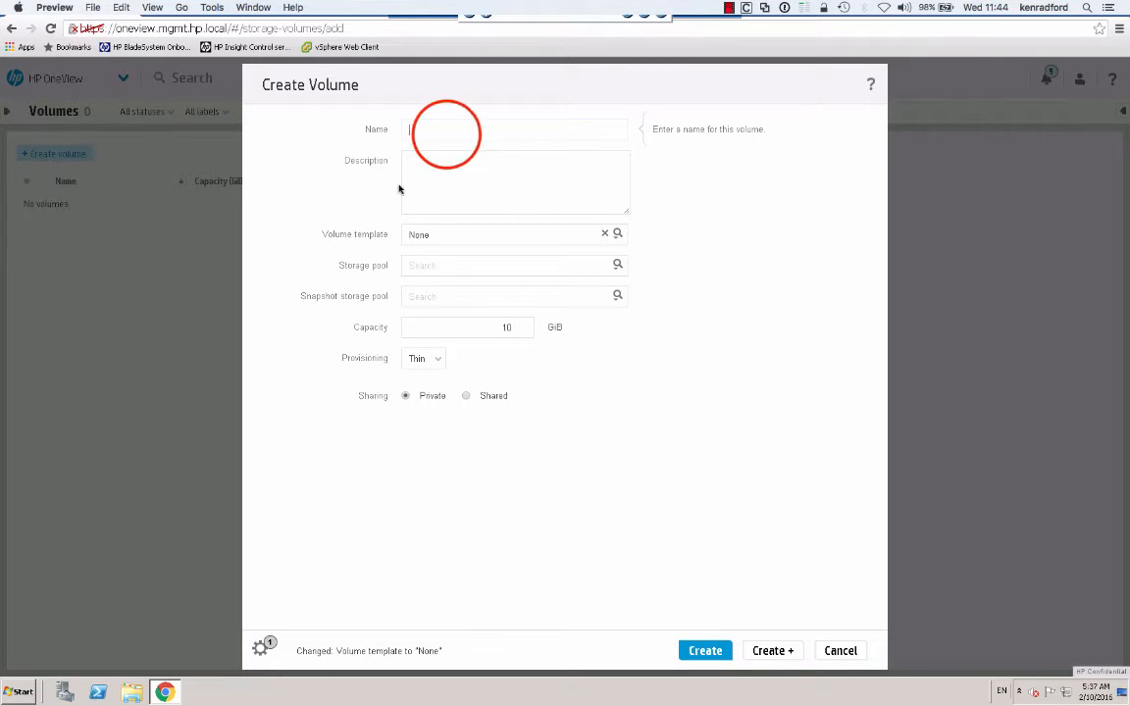
left_click(432, 130)
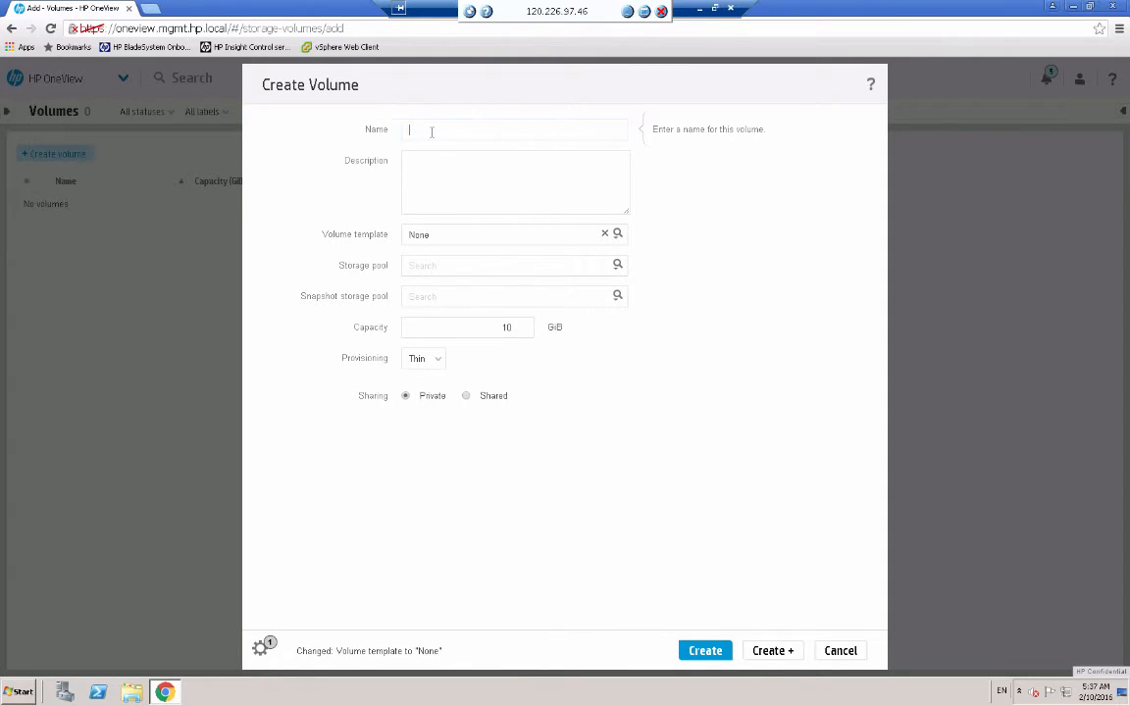
- Create volume DEMO5ESX001 from the TPL ESX Boot 10 GB RAID5 template
type("DEM05ESX001")
left_click(617, 235)
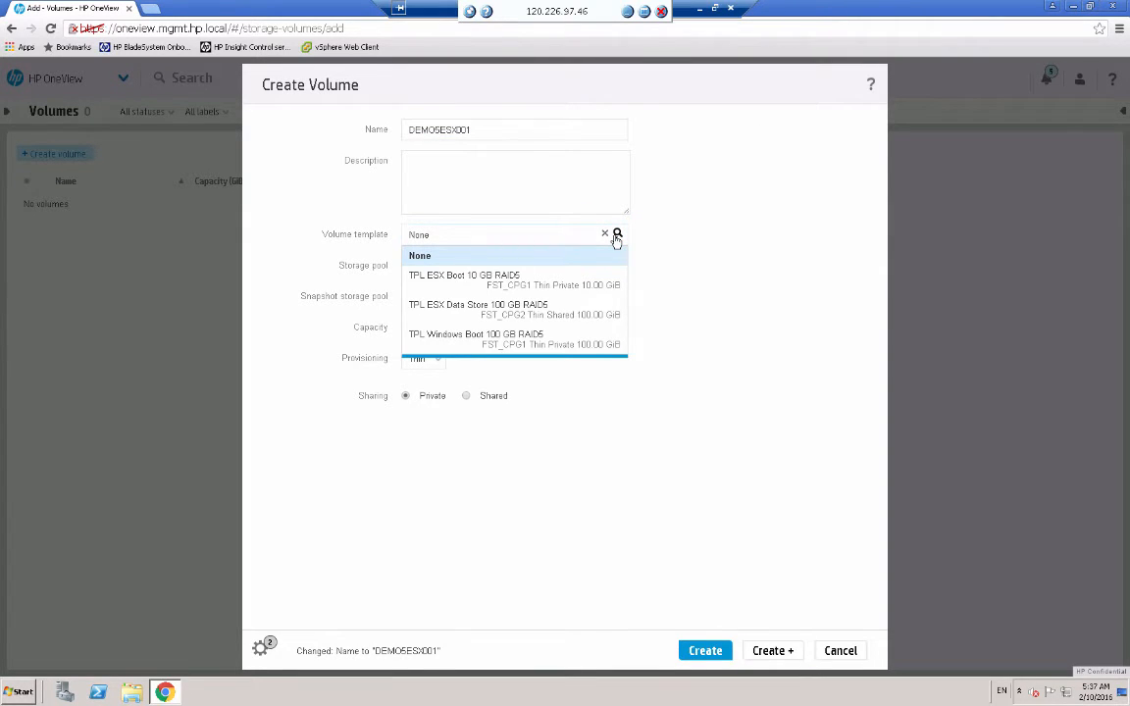
left_click(502, 280)
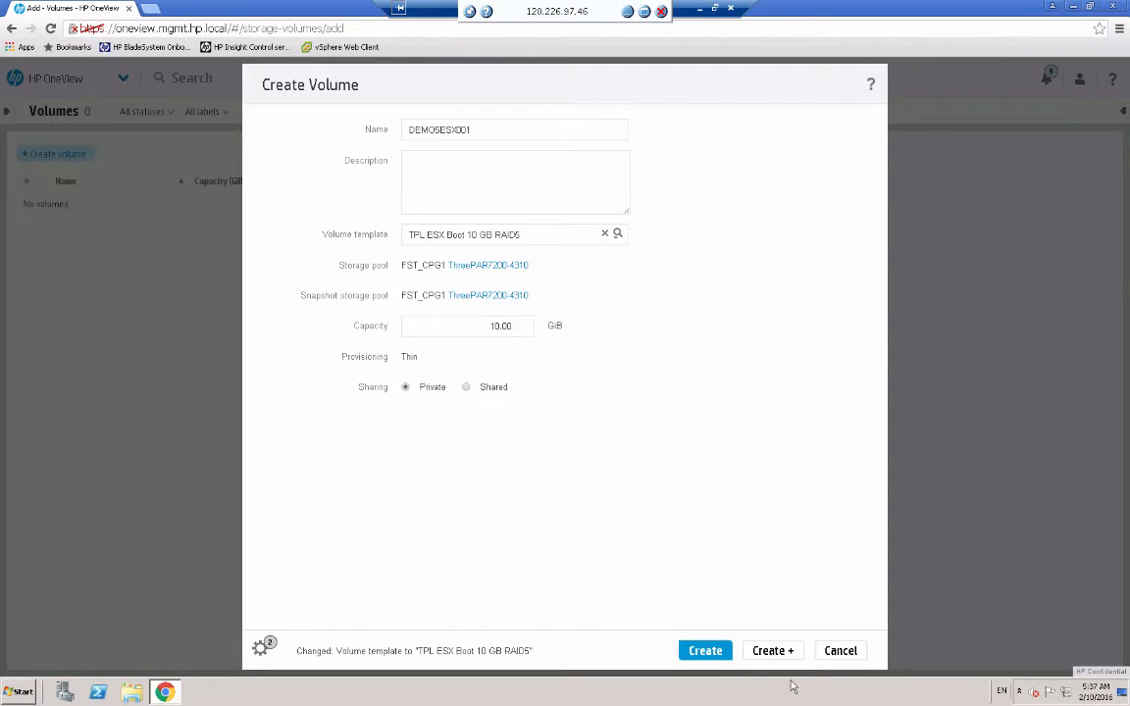
left_click(772, 651)
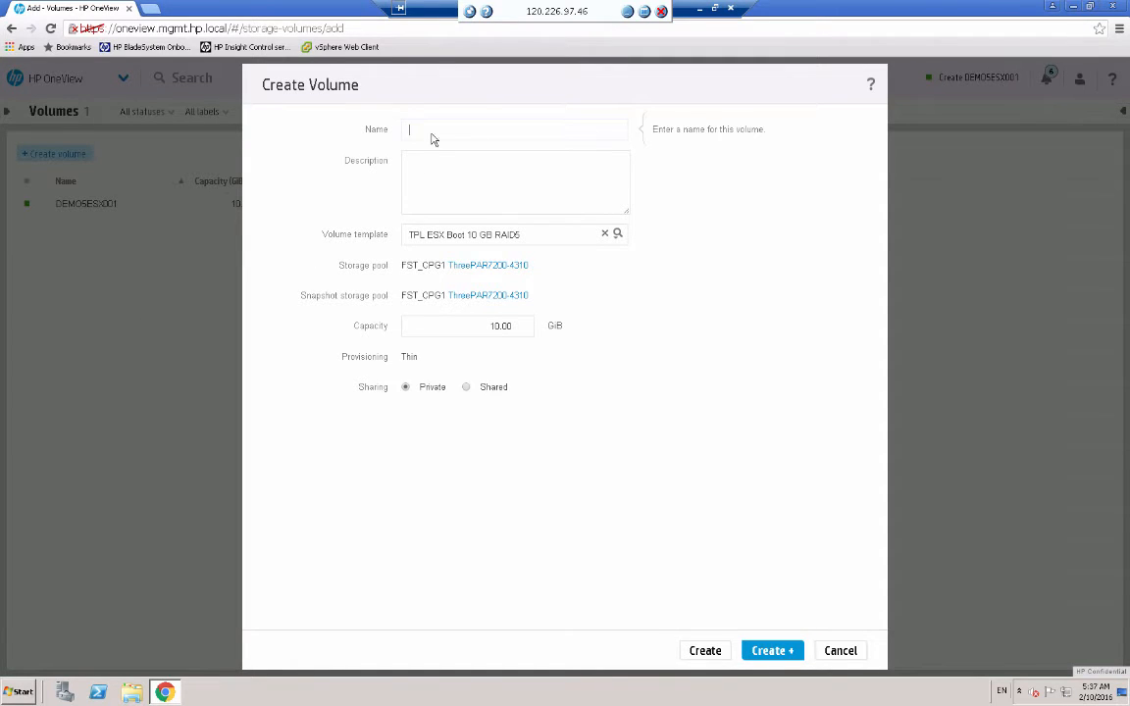
- Create volumes DEMO5ESX002 and DEMO5ESX003 from the same template
type("DEMO5ESX001")
key("BackSpace")
type("2")
key("Return")
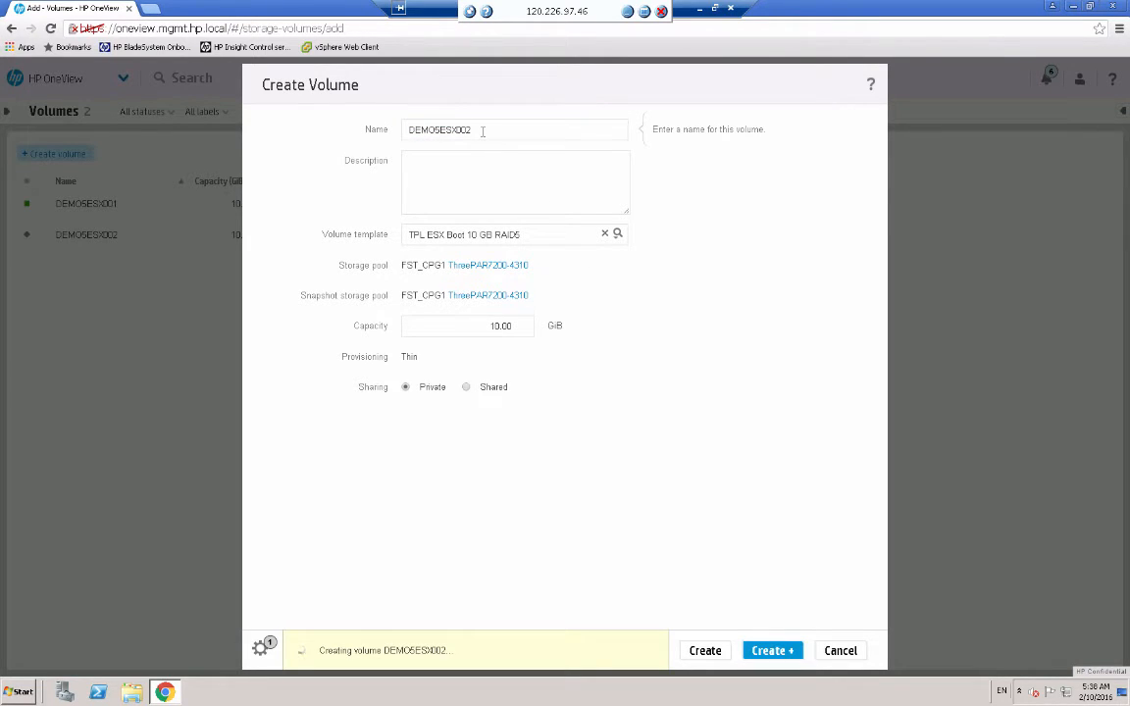
type("DEMO5ESX002")
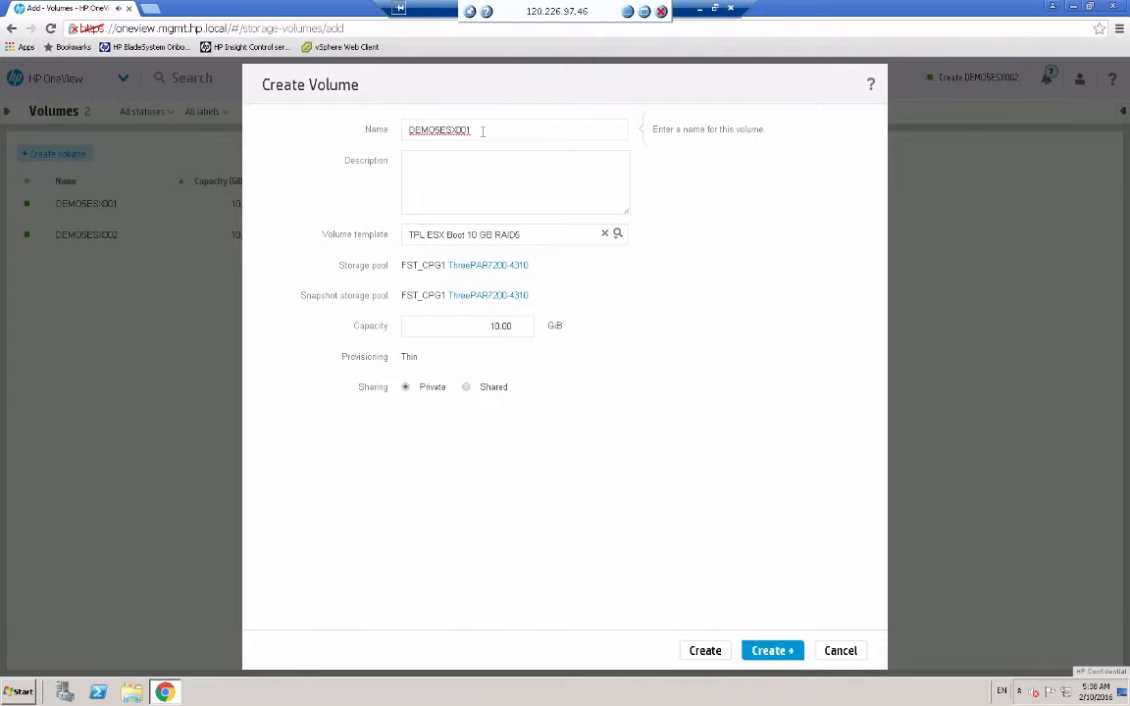
key("BackSpace")
type("3")
left_click(777, 654)
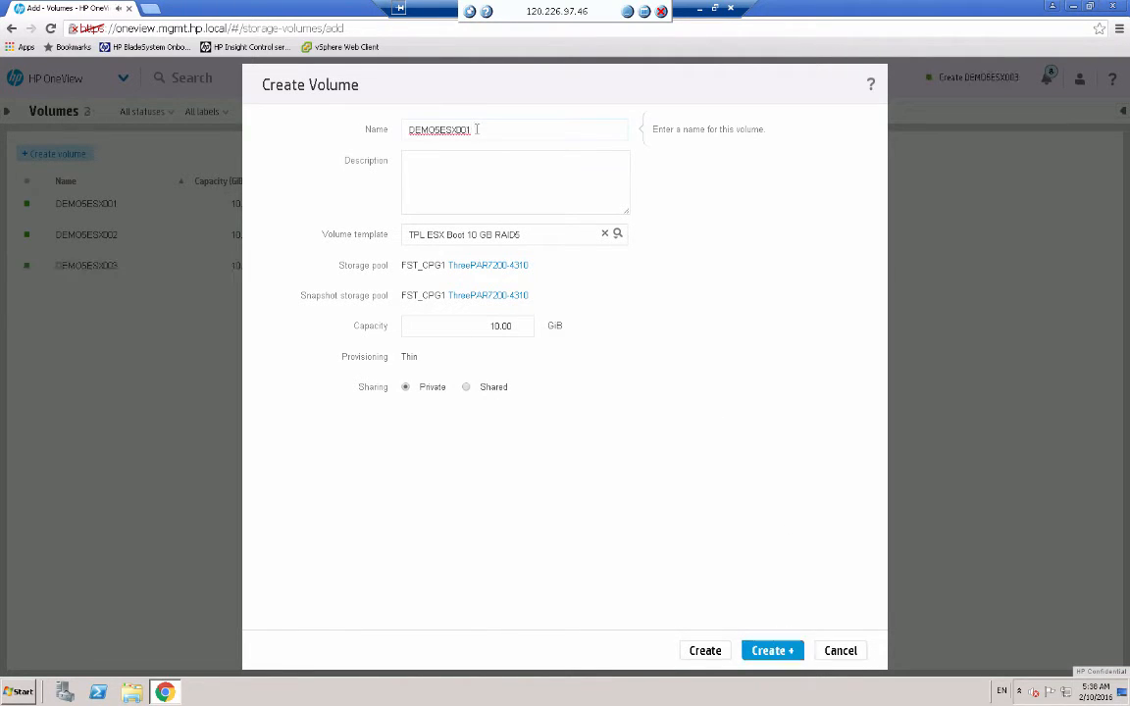
- Create volumes DEMO5ESX004 and DEMO5ESX005 from the same template
key("BackSpace")
type("4")
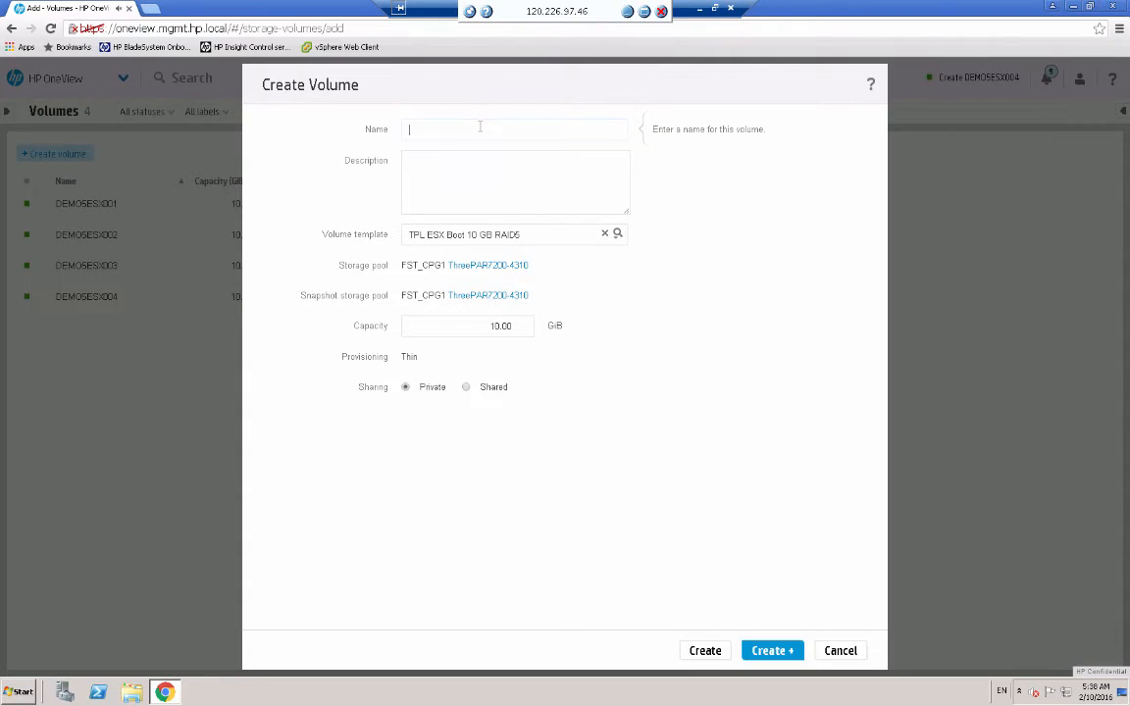
type("DEMO5ESX001")
key("BackSpace")
type("5")
key("Return")
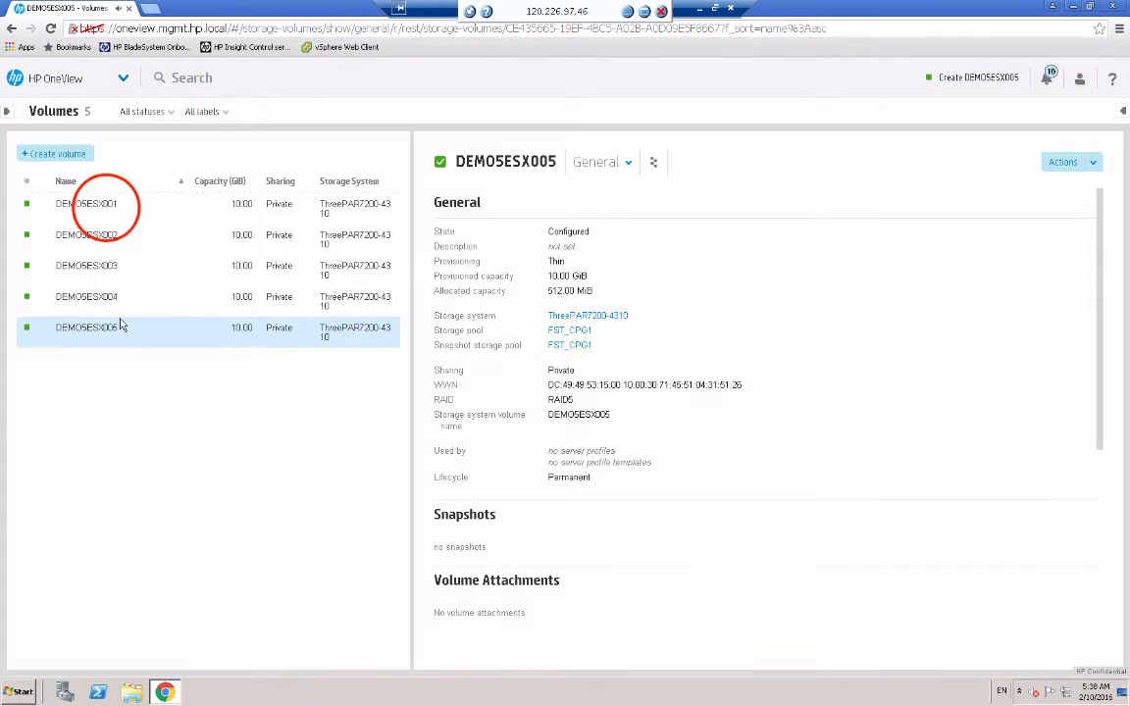
- Review volumes DEMO5ESX001 and DEMO5ESX002, then begin naming a new volume
left_click(108, 212)
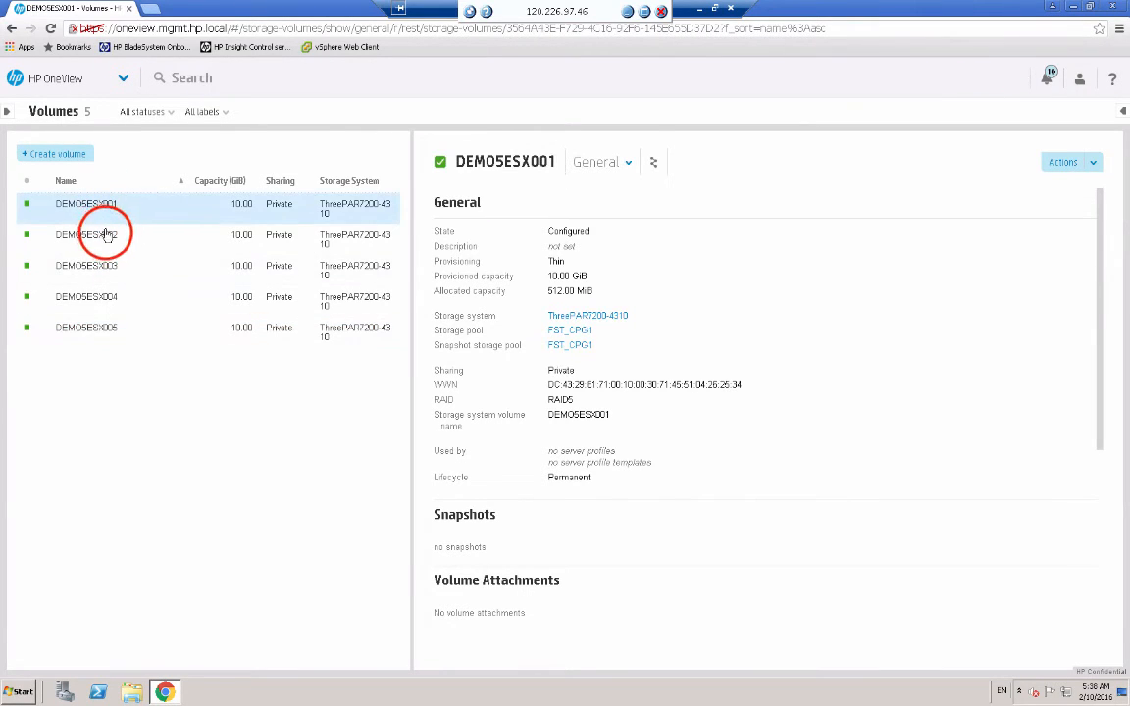
left_click(106, 235)
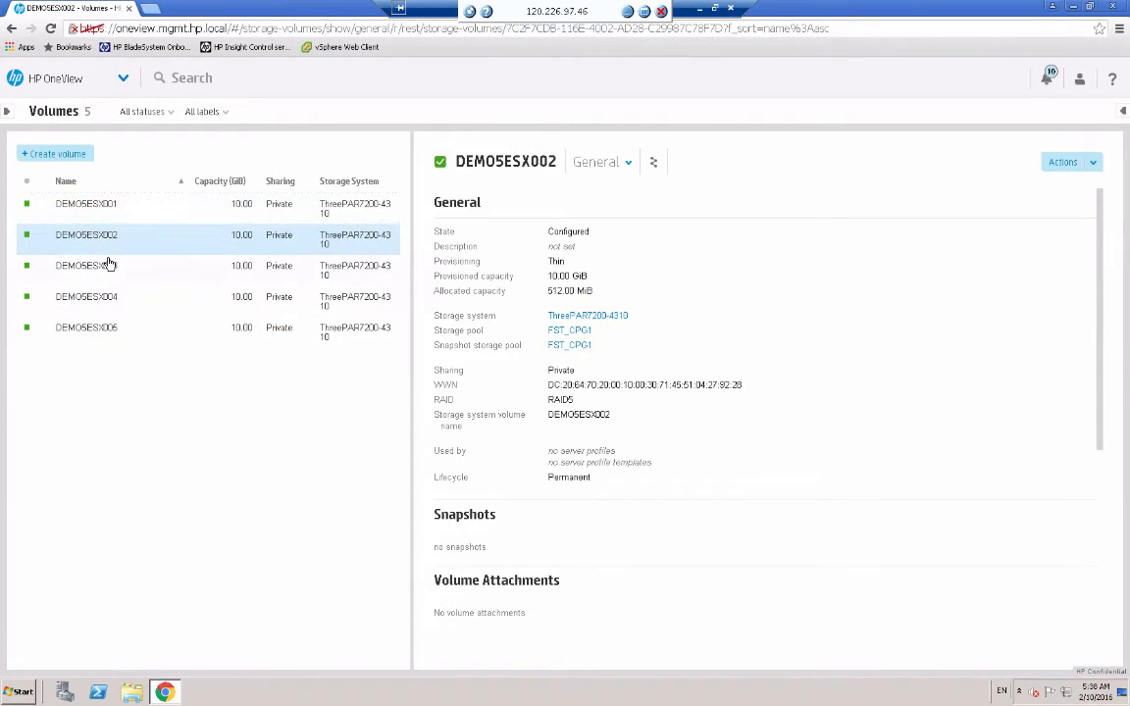
left_click(67, 157)
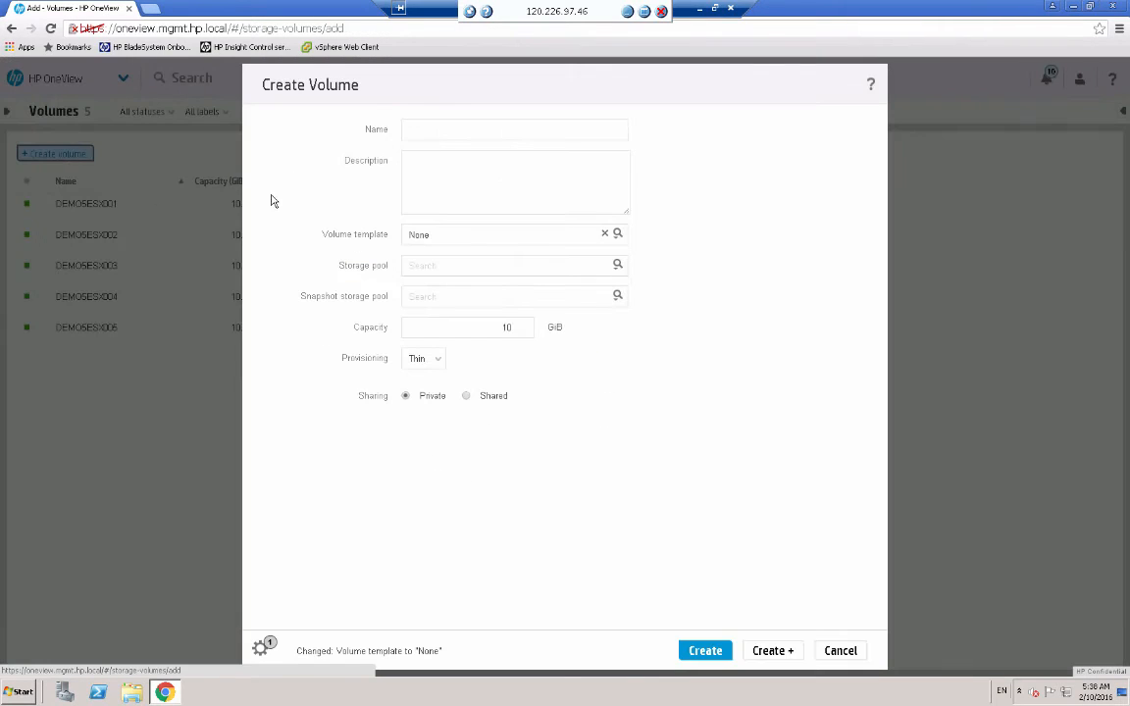
left_click(426, 128)
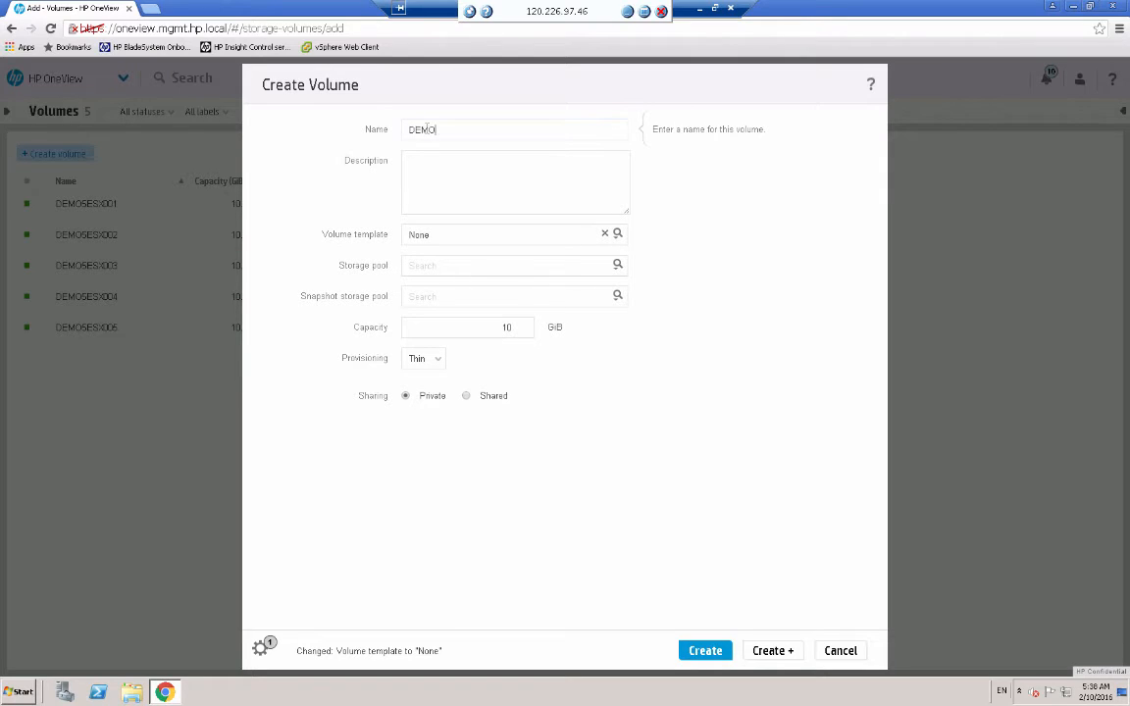
- Create volume 'DEMO5 LabCluster Data Store' from template TPL ESX Data Store 100 GB RAID5
type("DEMO5 LabCluster Data Store")
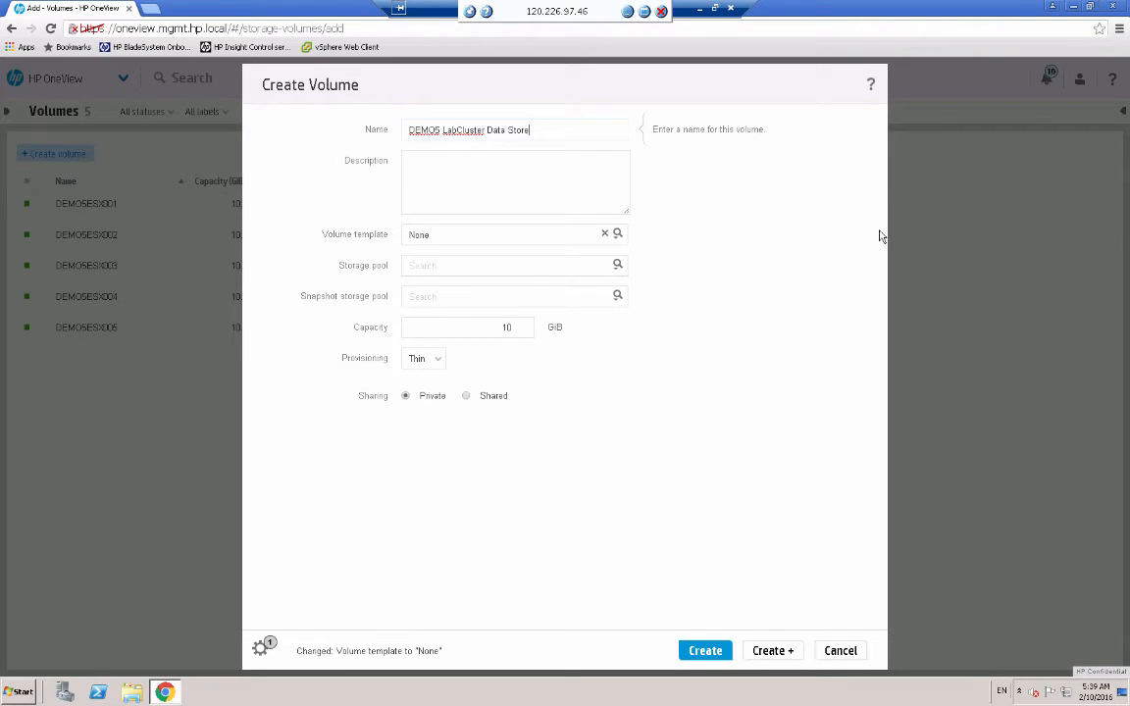
left_click(618, 235)
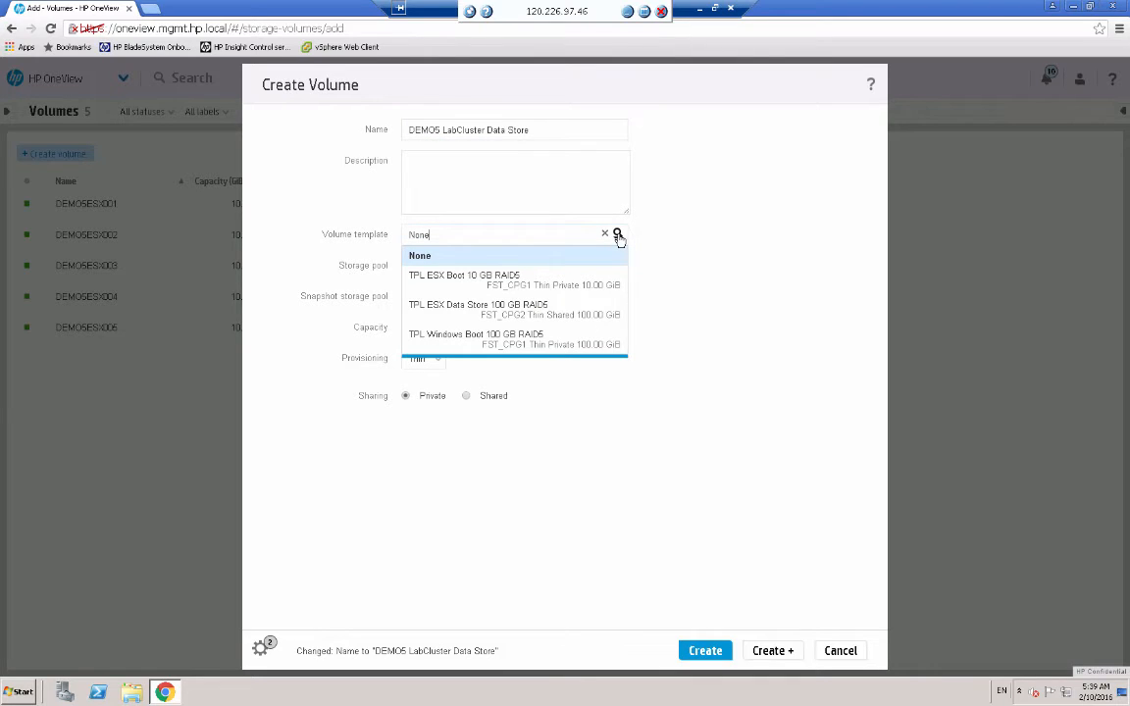
left_click(531, 308)
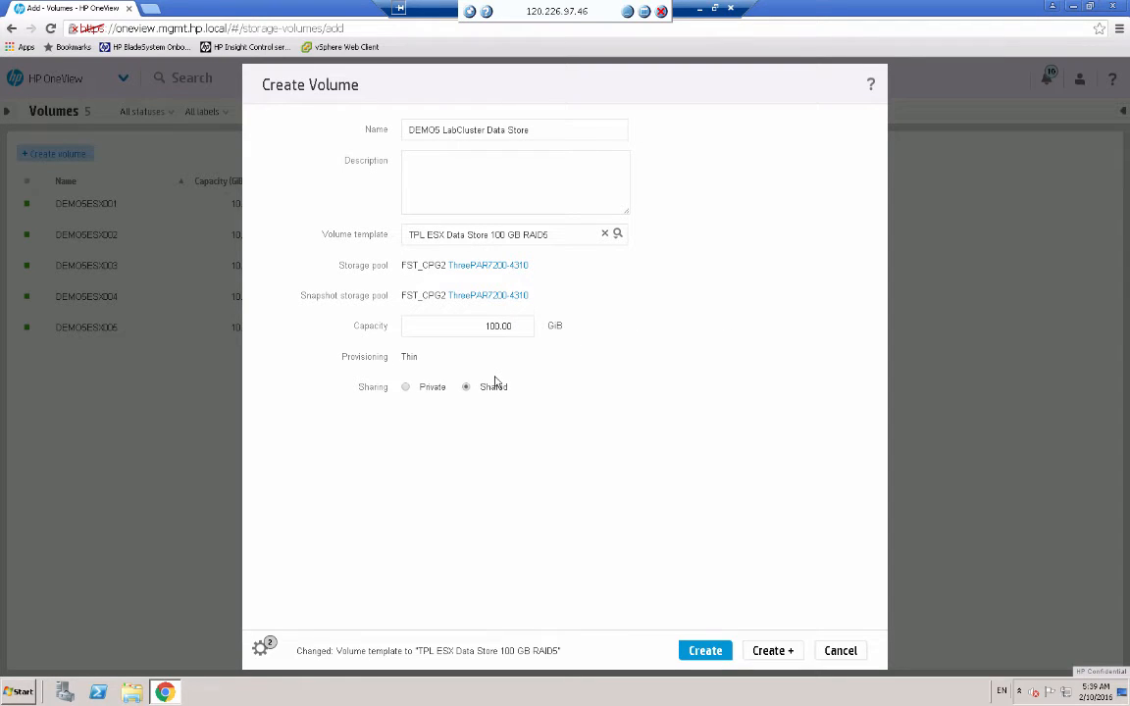
left_click(773, 650)
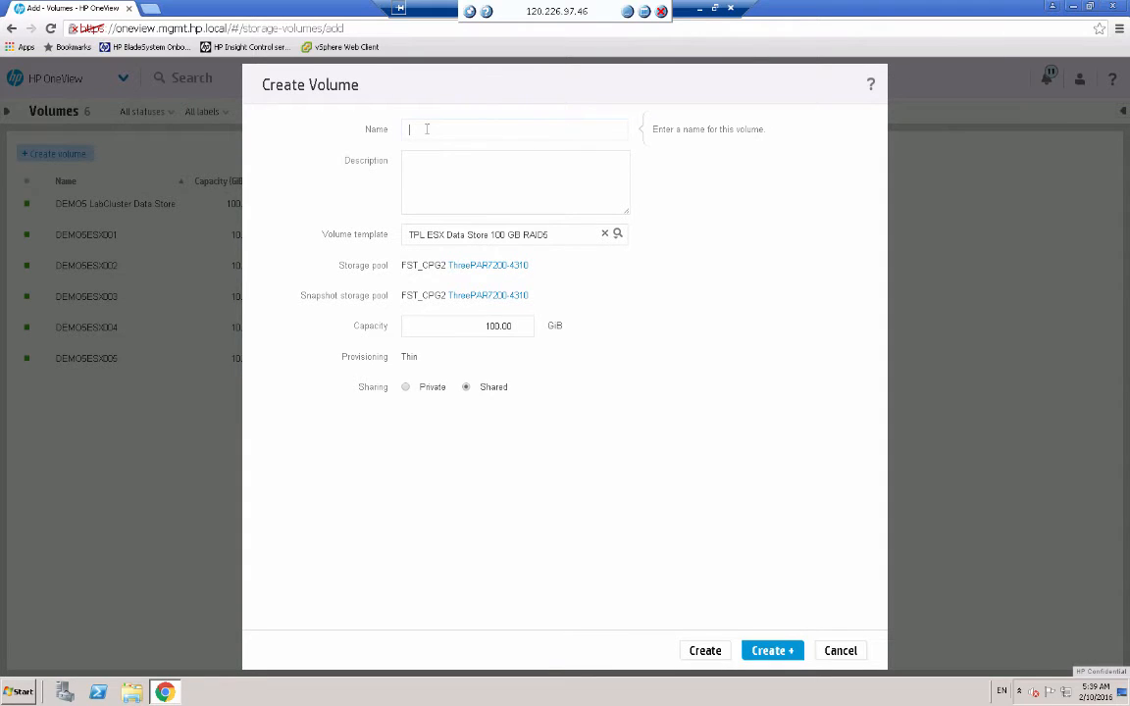
- Create volume 'DEMO5 Windows001' from template TPL Windows Boot 100 GB RAID5
type("DEMO5ESX001")
double_click(463, 133)
type("DE")
type("W")
left_click(616, 233)
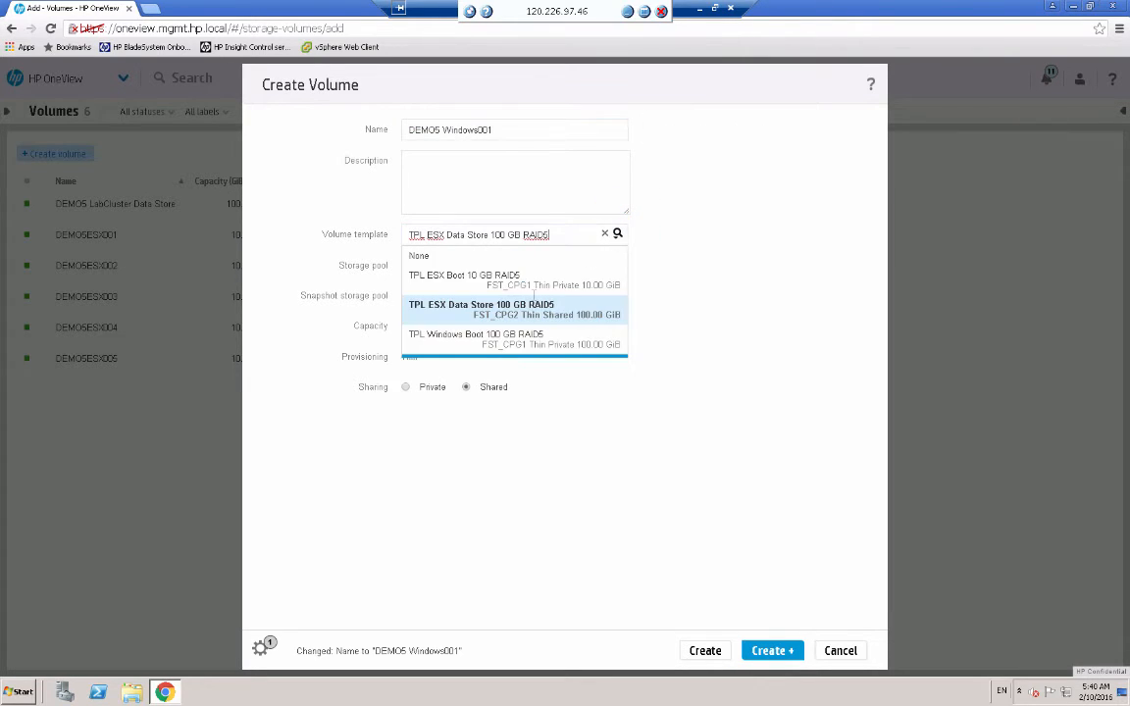
left_click(517, 335)
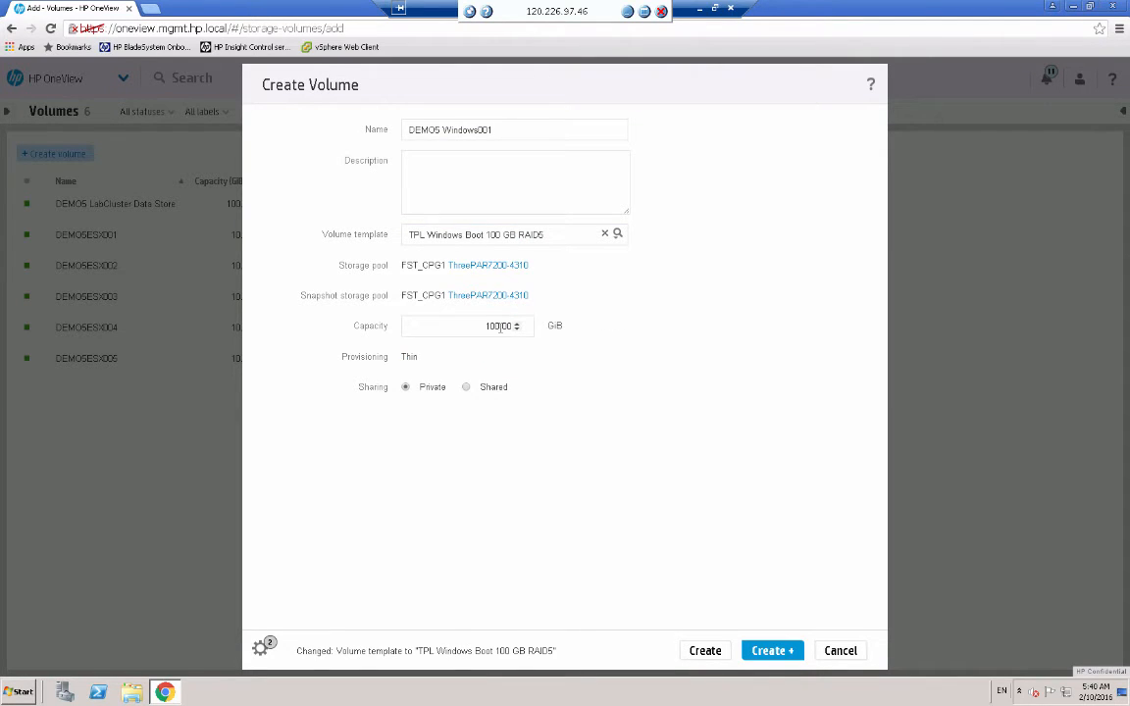
key("Return")
- Create a second Windows boot volume named 'DEMO5 Windows002'
left_click(510, 128)
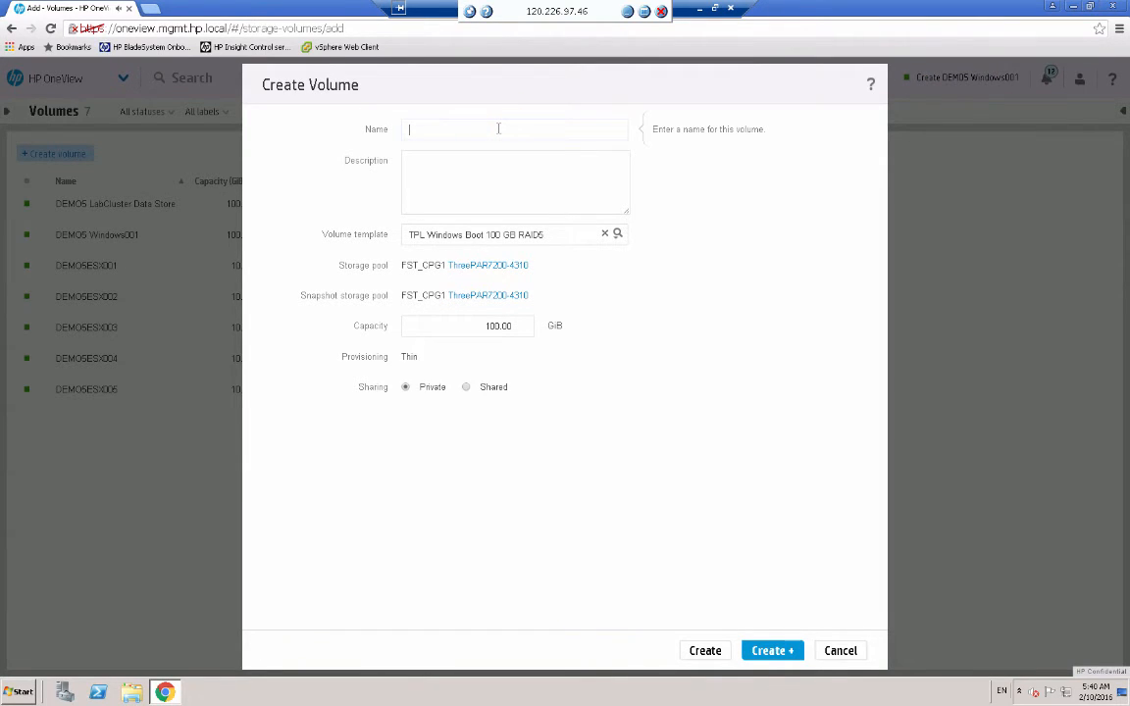
type("DEMO5 Windows002")
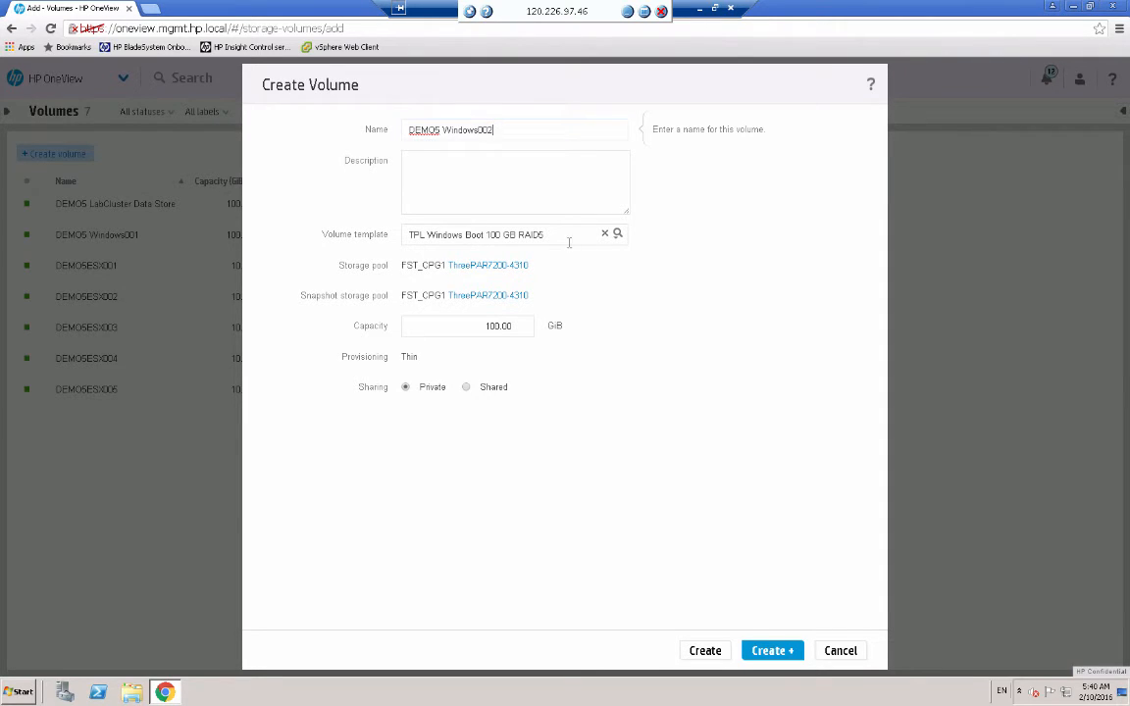
left_click(705, 650)
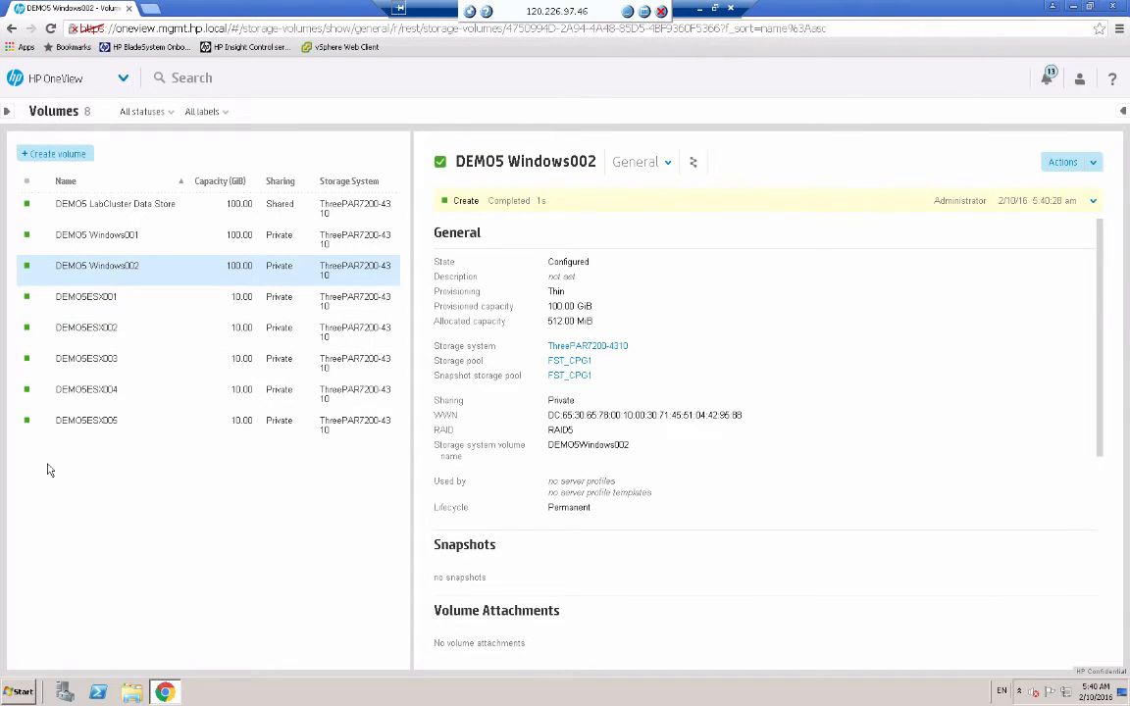
- Check the DEMO5 LabCluster Data Store details, then go to the Server Profiles page
left_click(281, 206)
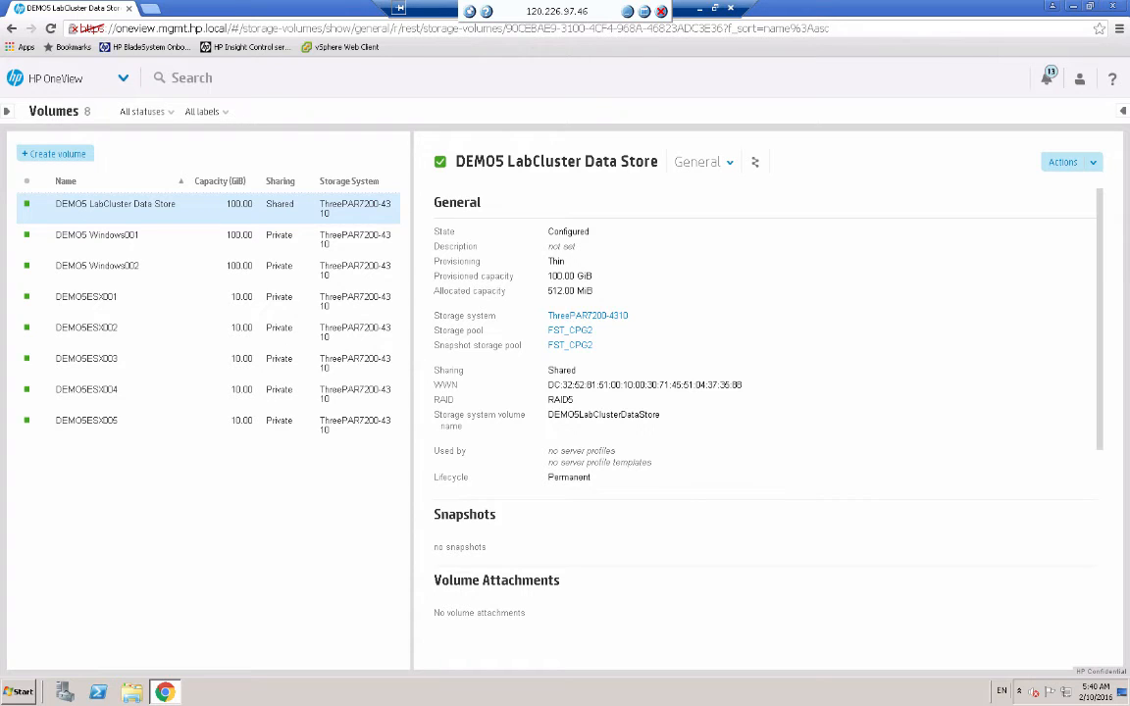
left_click(120, 78)
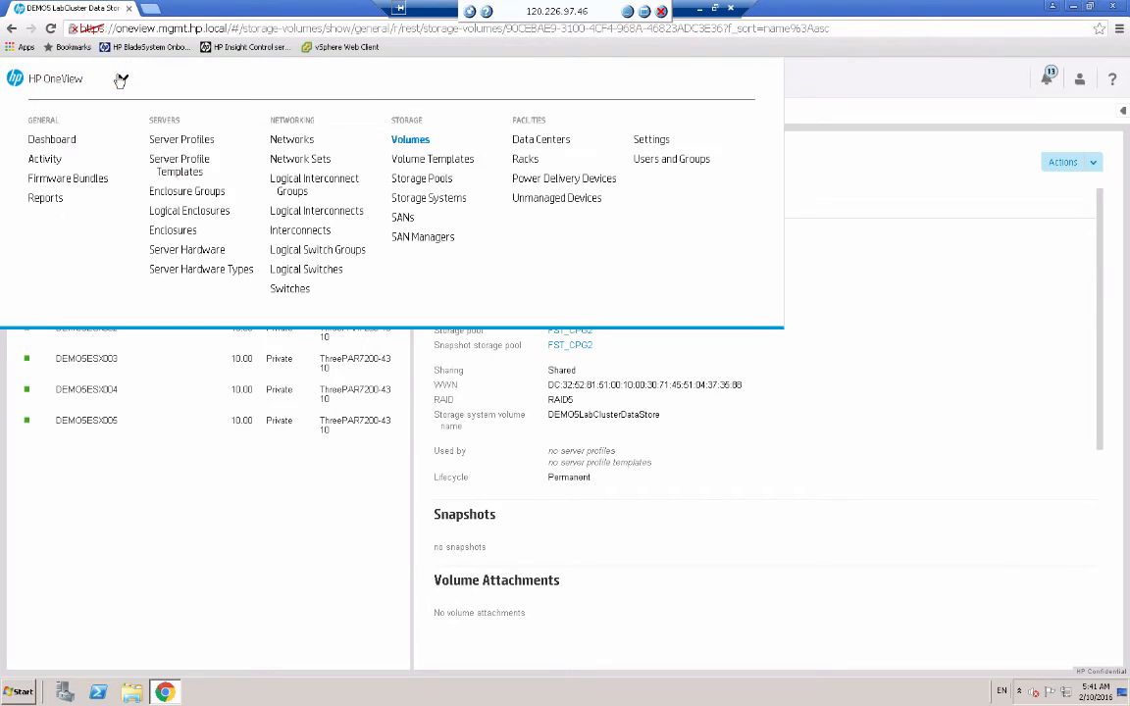
left_click(181, 139)
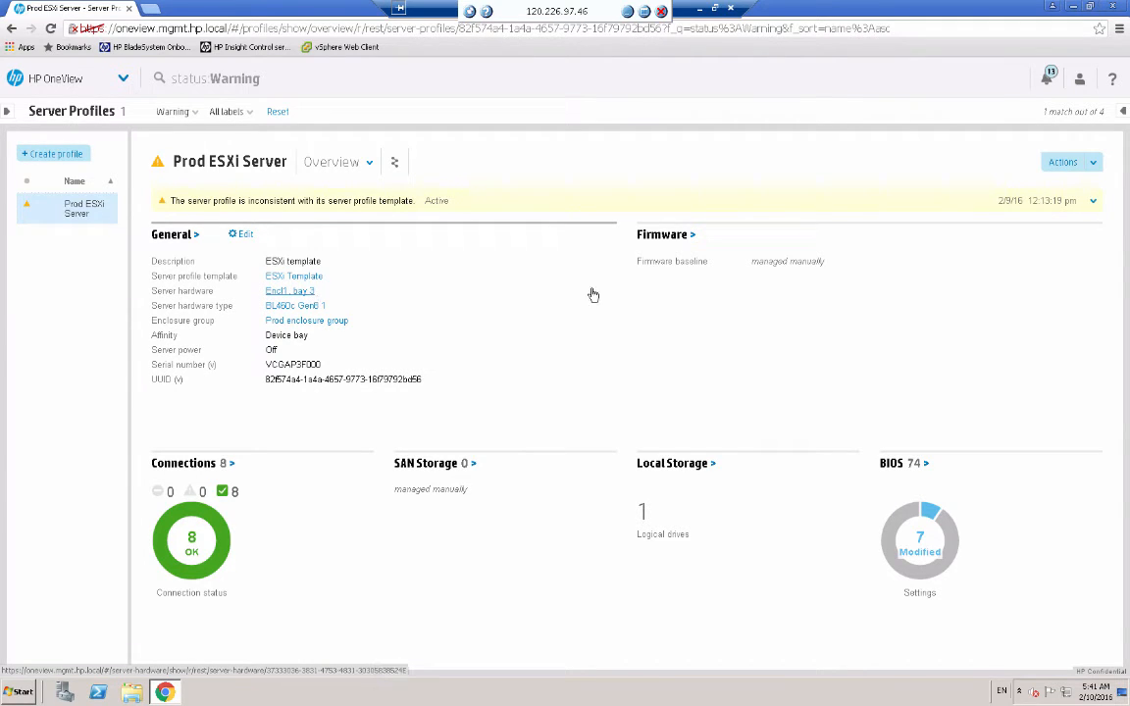
- Choose Edit from the Prod ESXi Server profile's Actions menu
left_click(1092, 164)
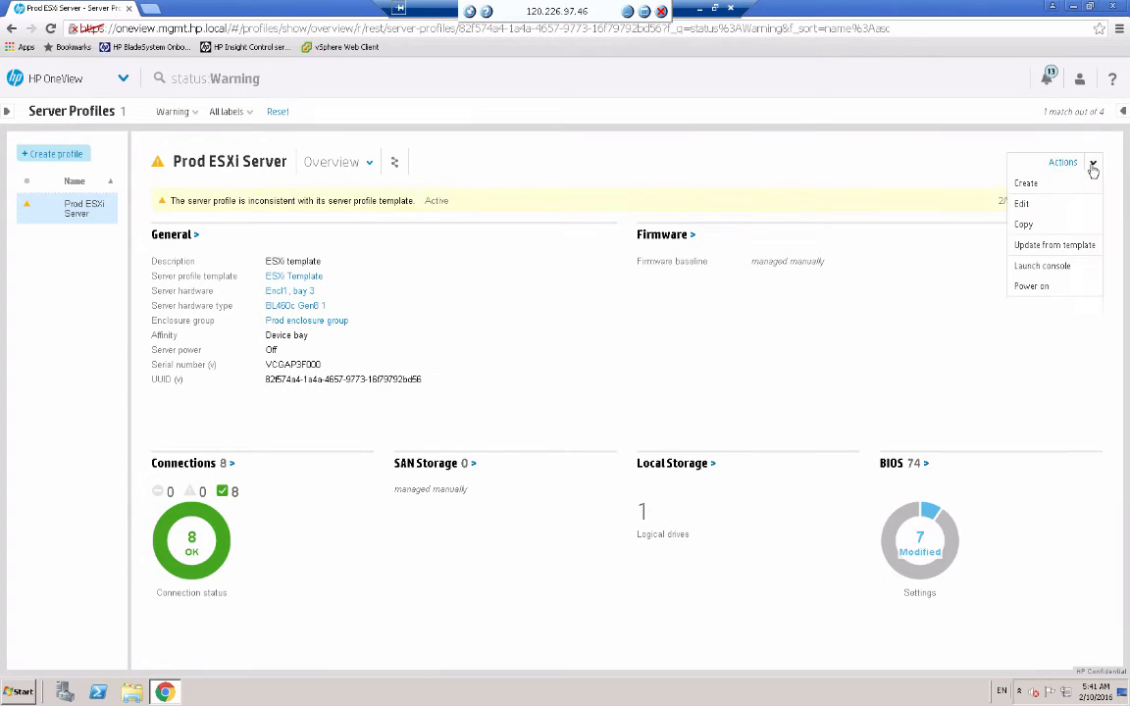
left_click(1024, 204)
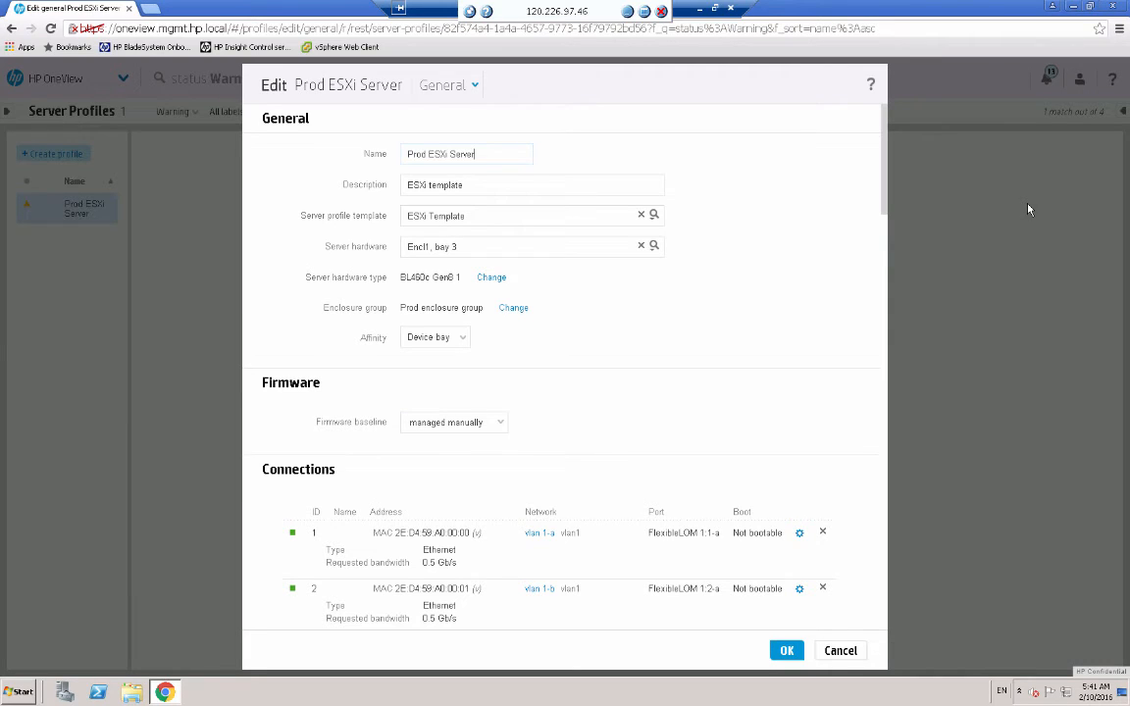
- Turn on Manage SAN Storage with host OS type ESX 4.x/5.x and begin adding a volume
left_click(883, 200)
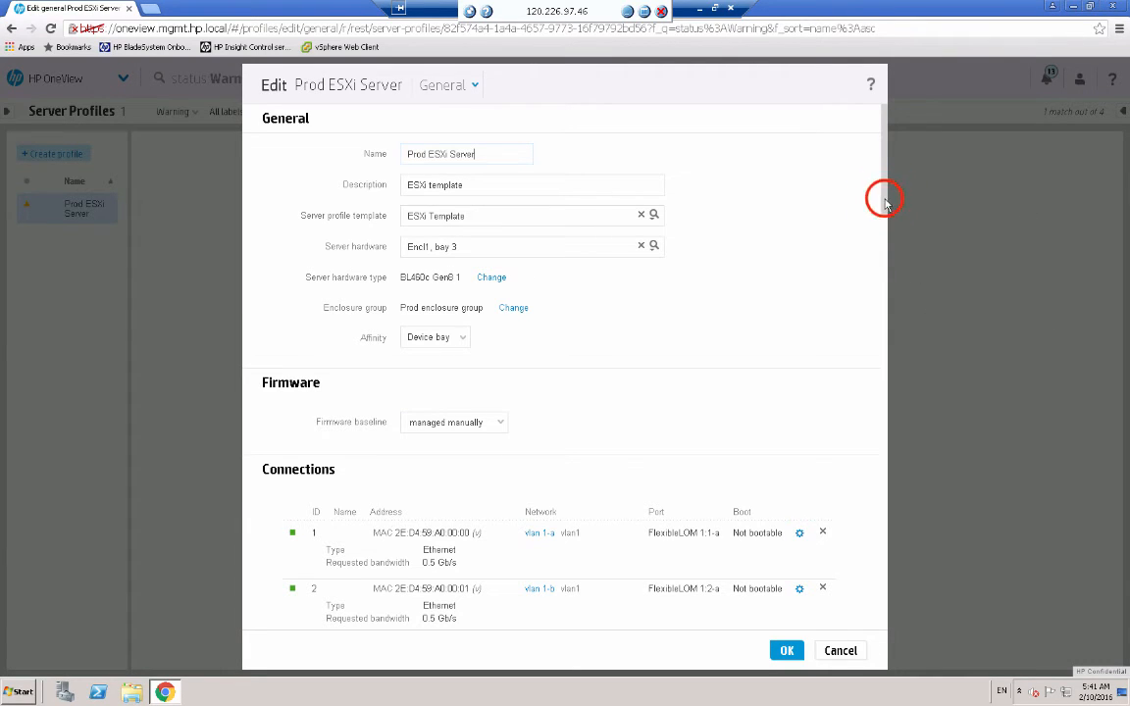
left_click_drag(884, 200, 879, 419)
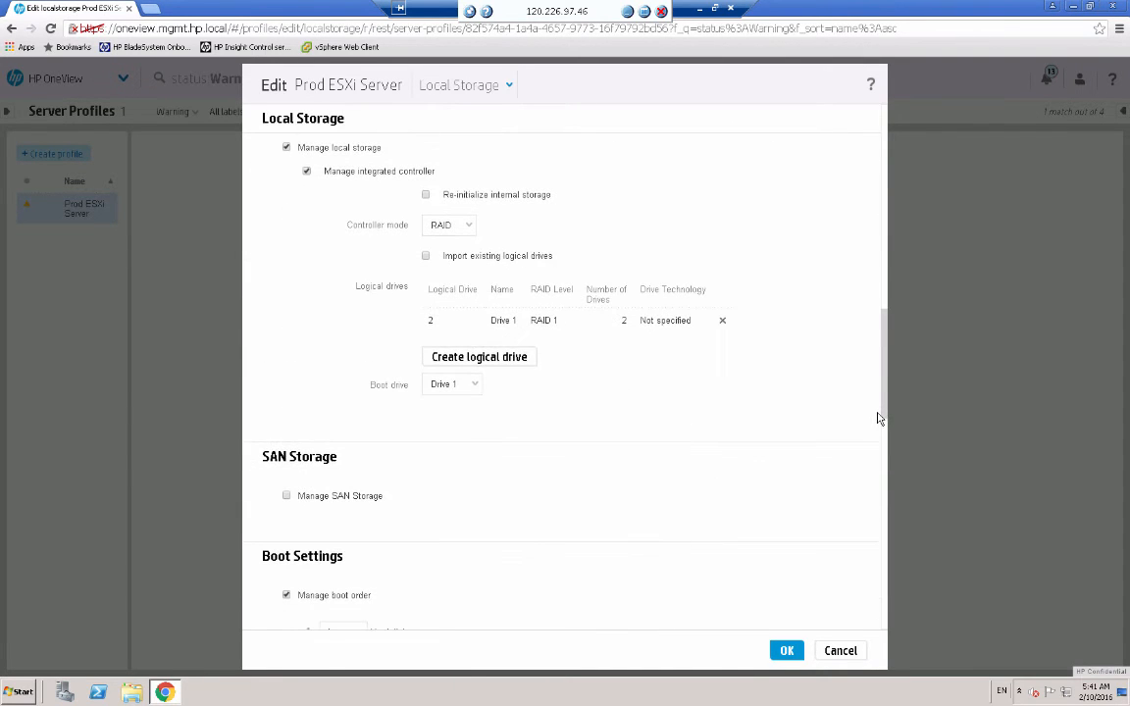
scroll(441, 432, "down", 1)
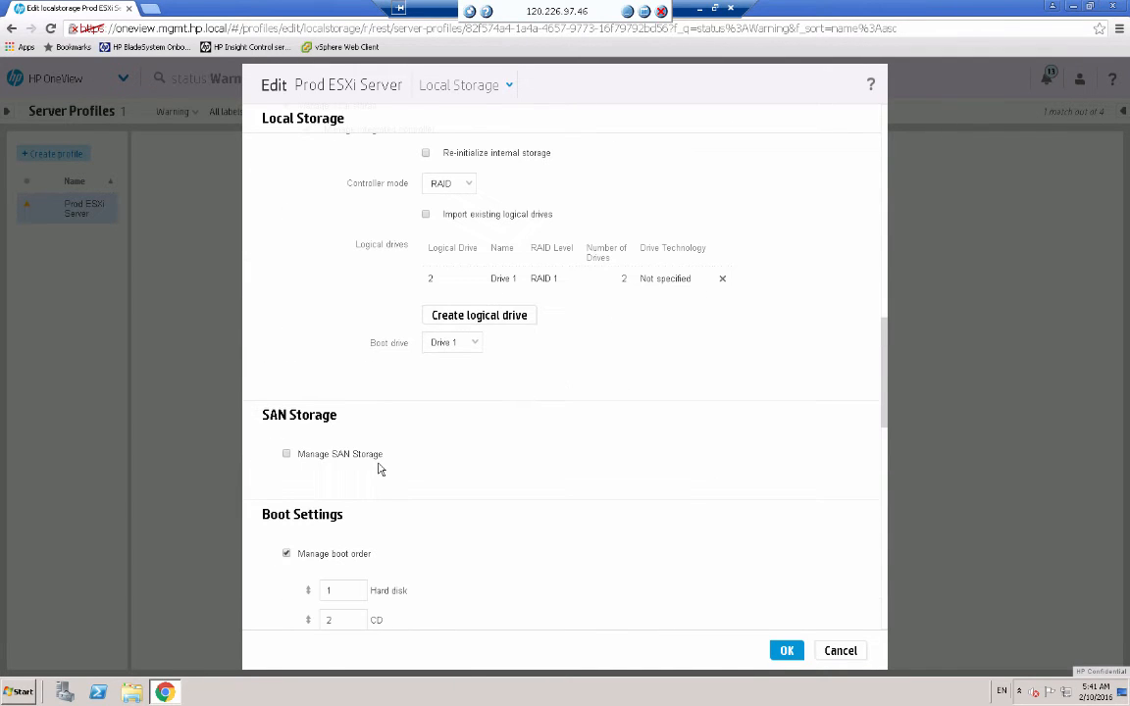
left_click(287, 455)
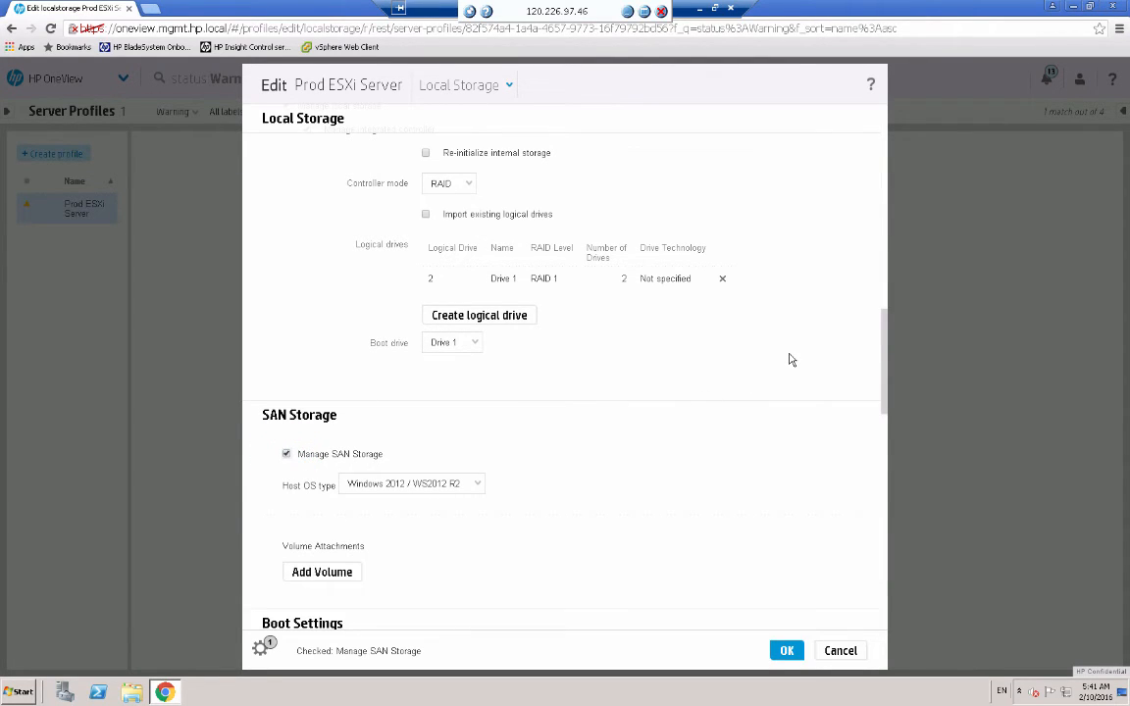
left_click(476, 484)
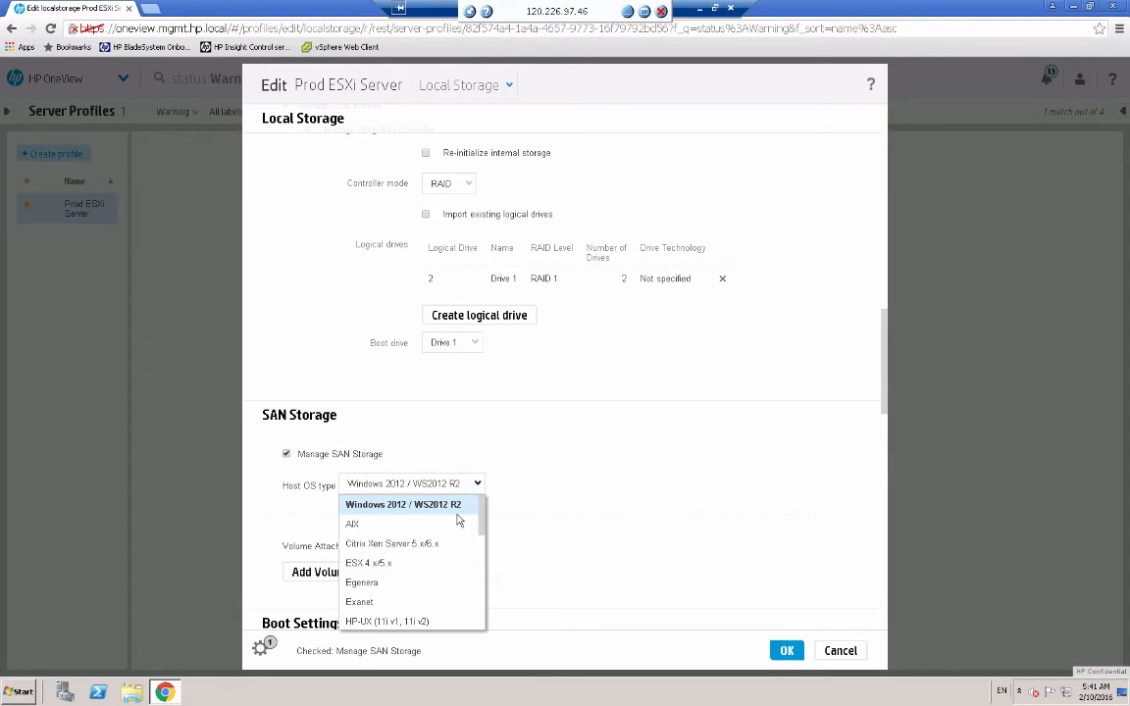
left_click(392, 565)
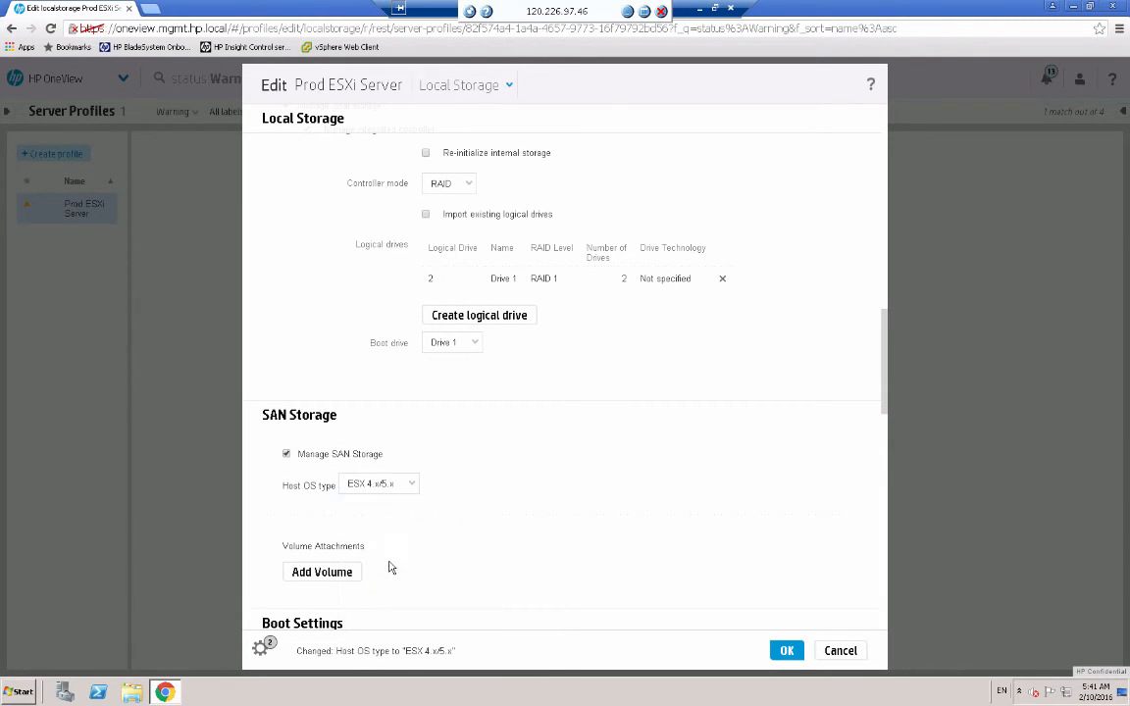
left_click(331, 572)
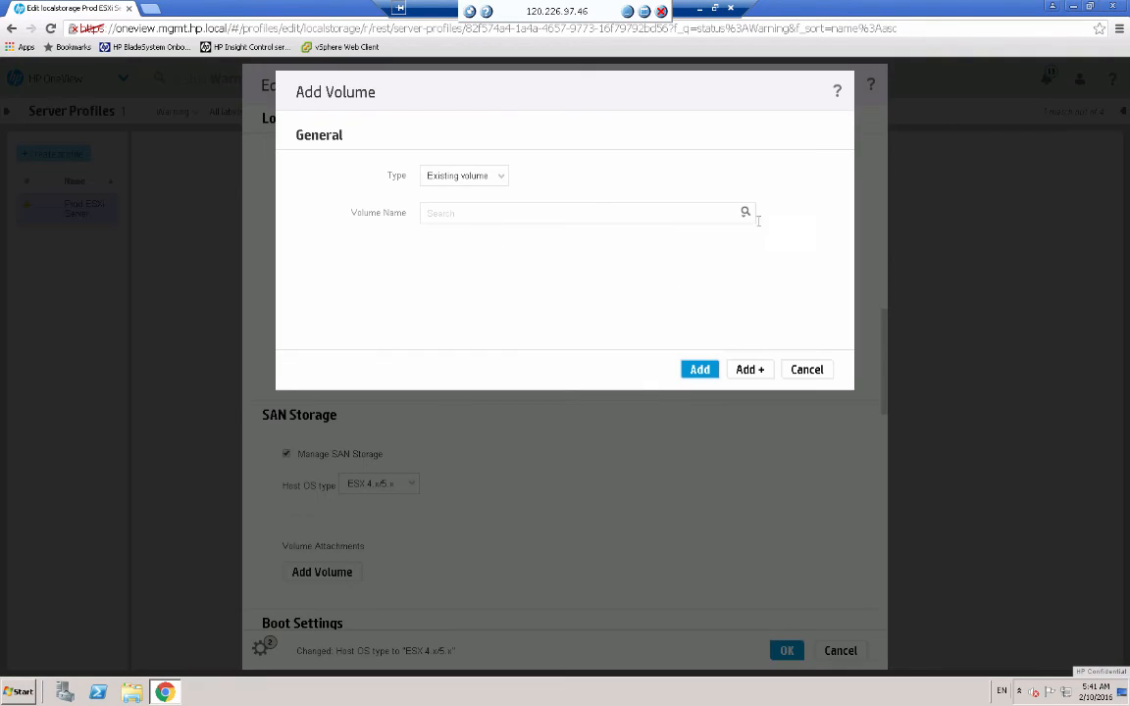
- Add the existing DEMO5 LabCluster Data Store volume to the profile and save it
left_click(743, 217)
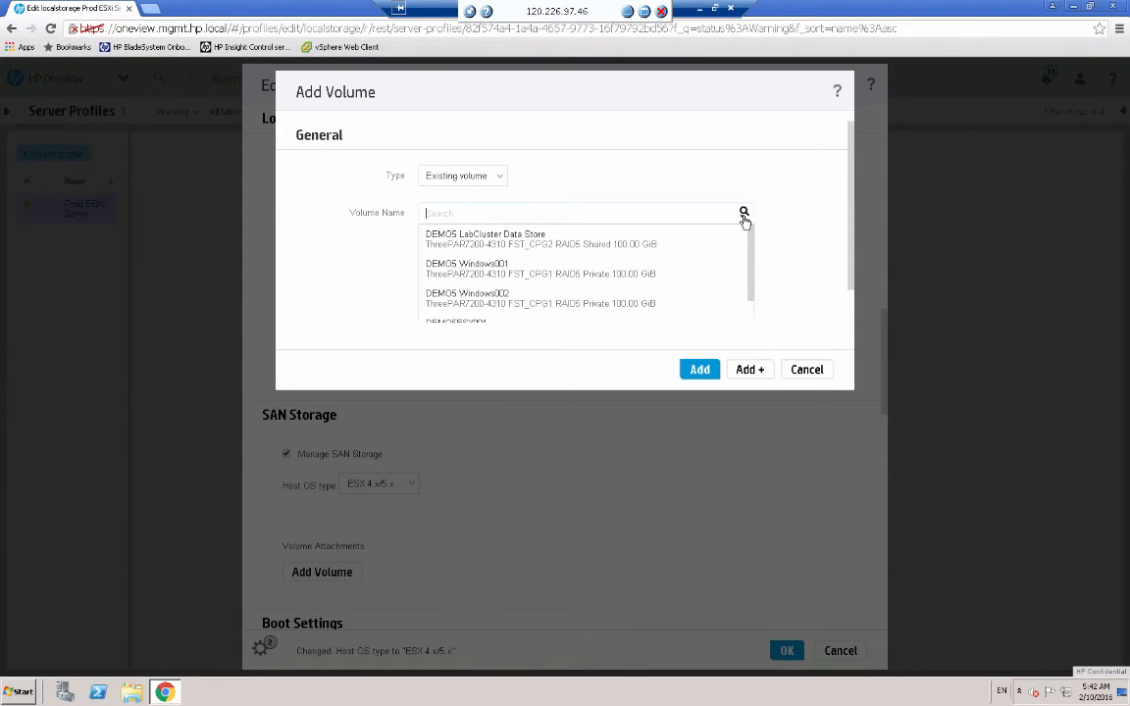
left_click(526, 238)
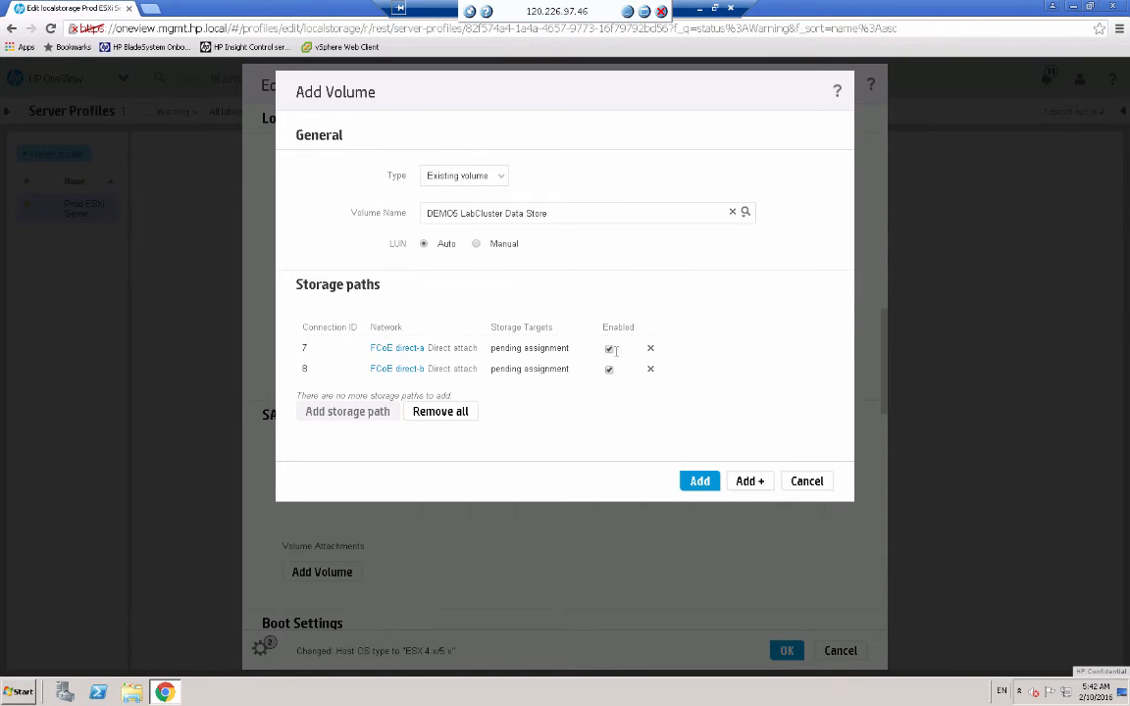
left_click(696, 486)
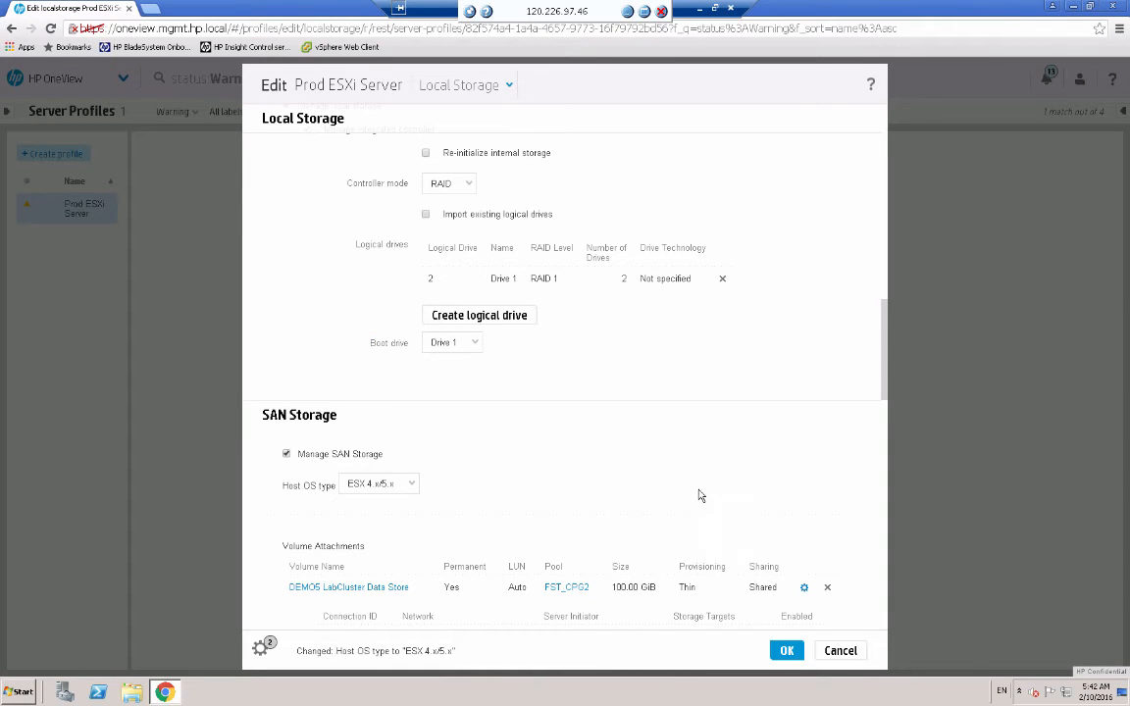
left_click(781, 651)
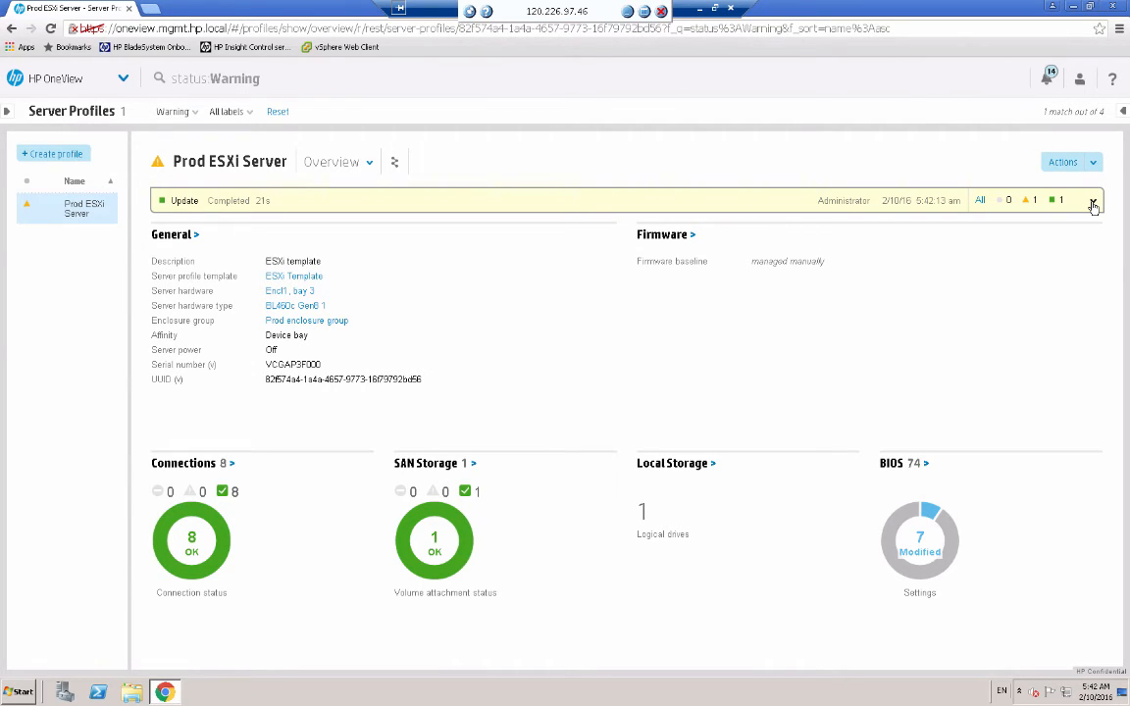
- Switch the profile view to Connections and scroll down to the SAN storage volume at LUN 0
left_click(367, 165)
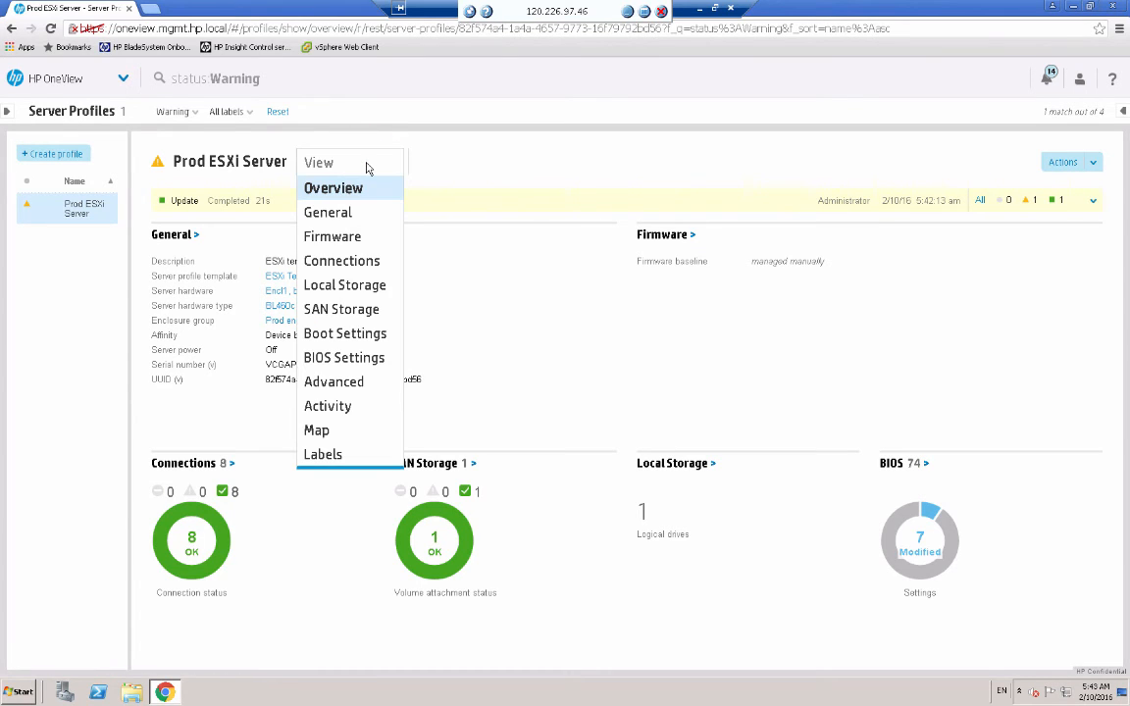
left_click(341, 260)
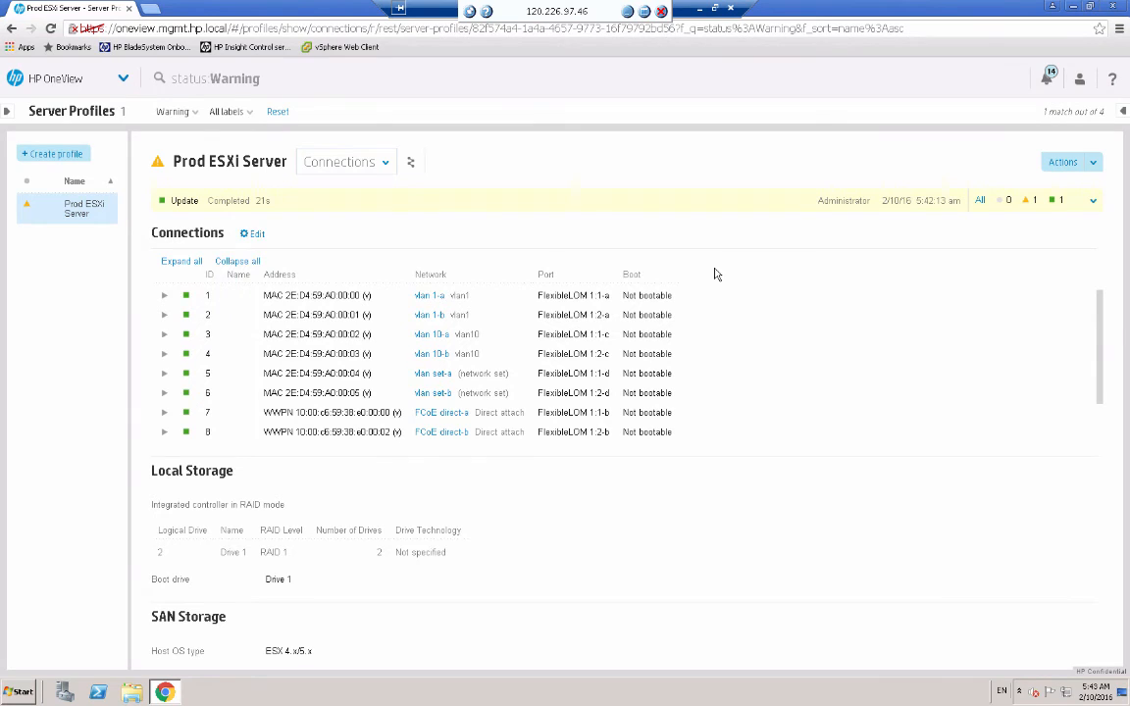
left_click(1101, 355)
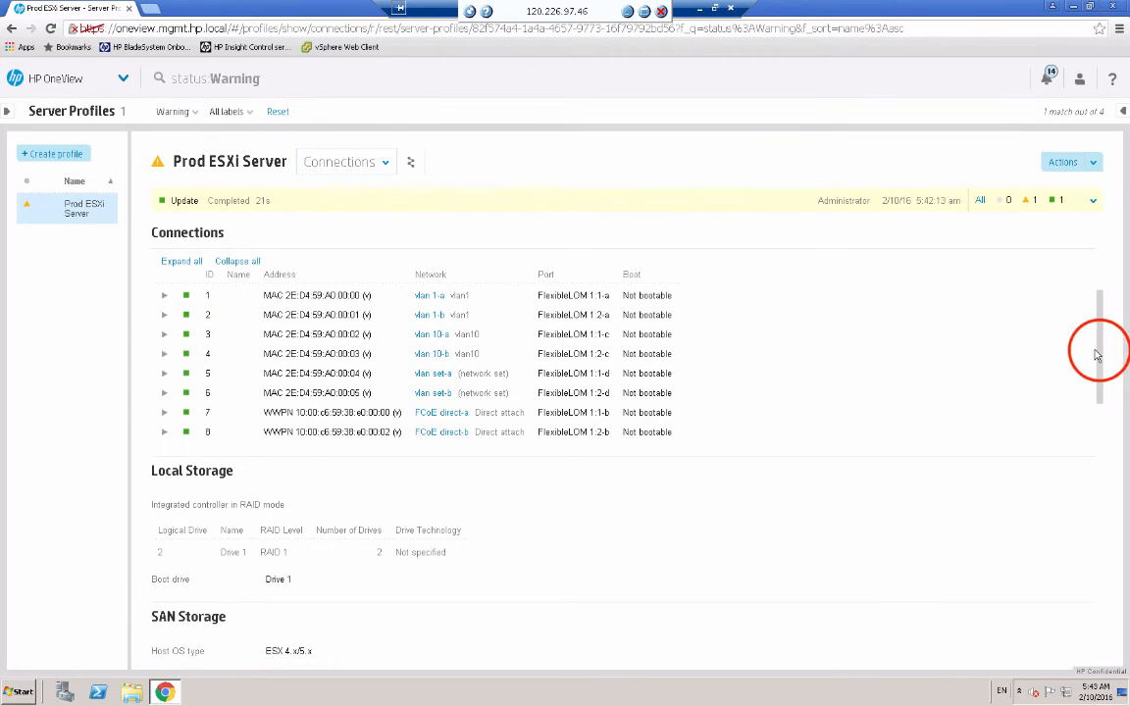
left_click_drag(1101, 355, 1099, 423)
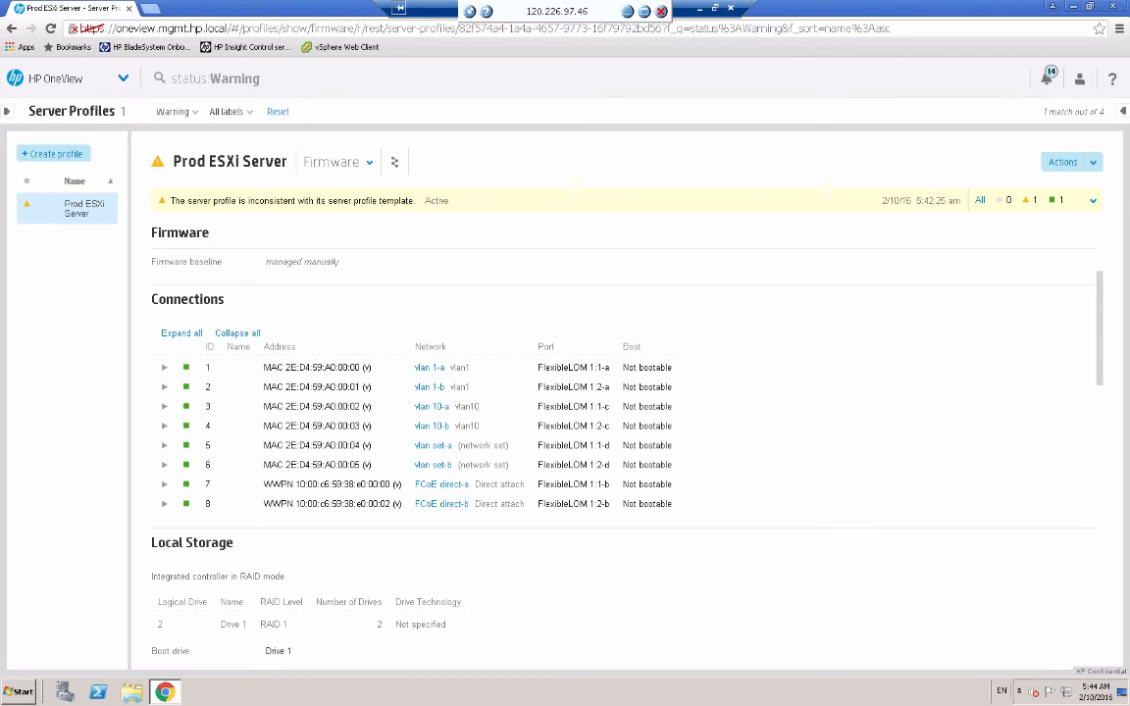
- Go to Volumes, select DEMO5 Windows001, and choose Create snapshot from Actions
left_click(120, 78)
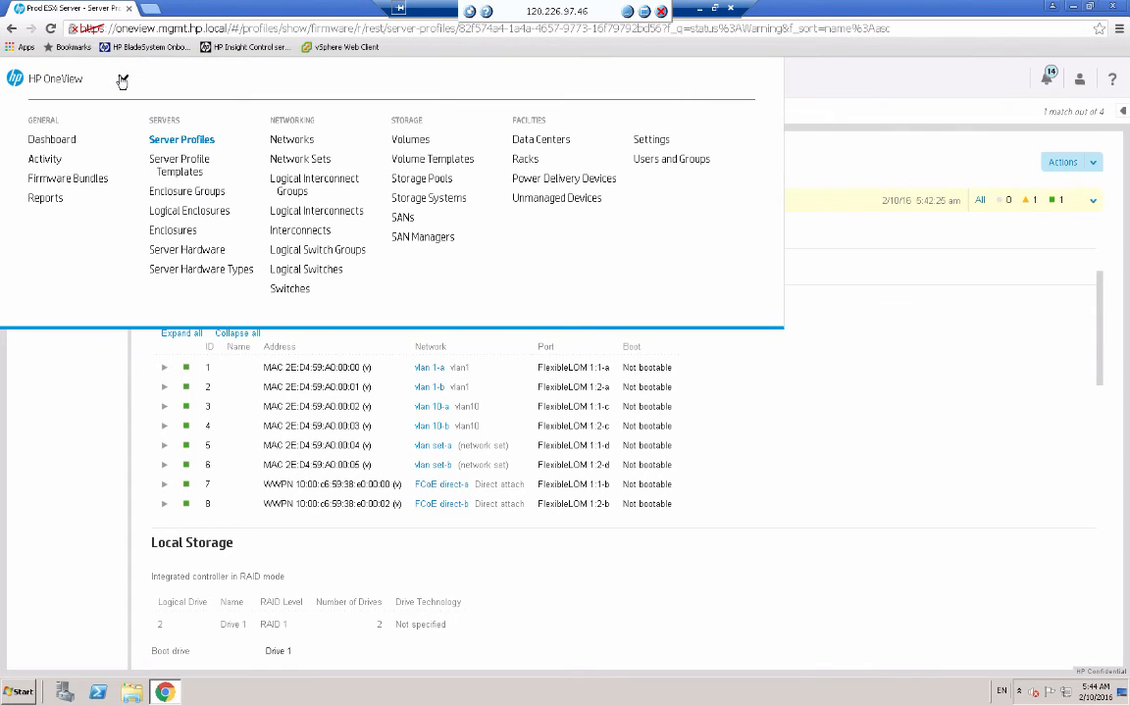
left_click(409, 139)
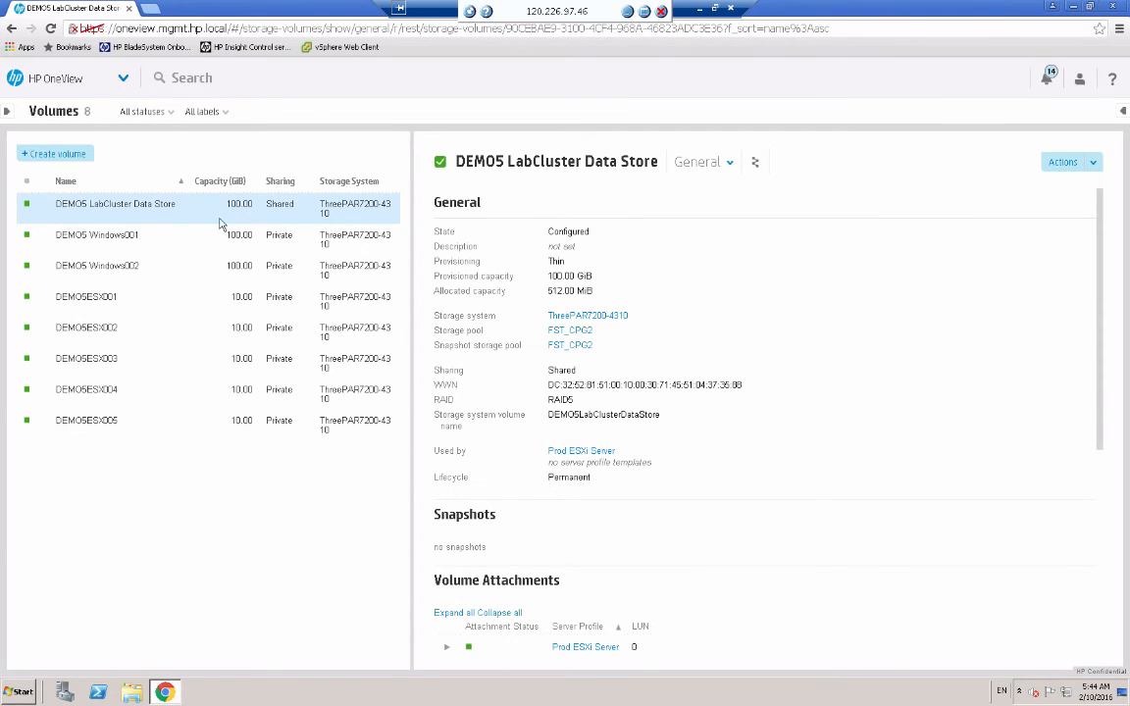
left_click(115, 237)
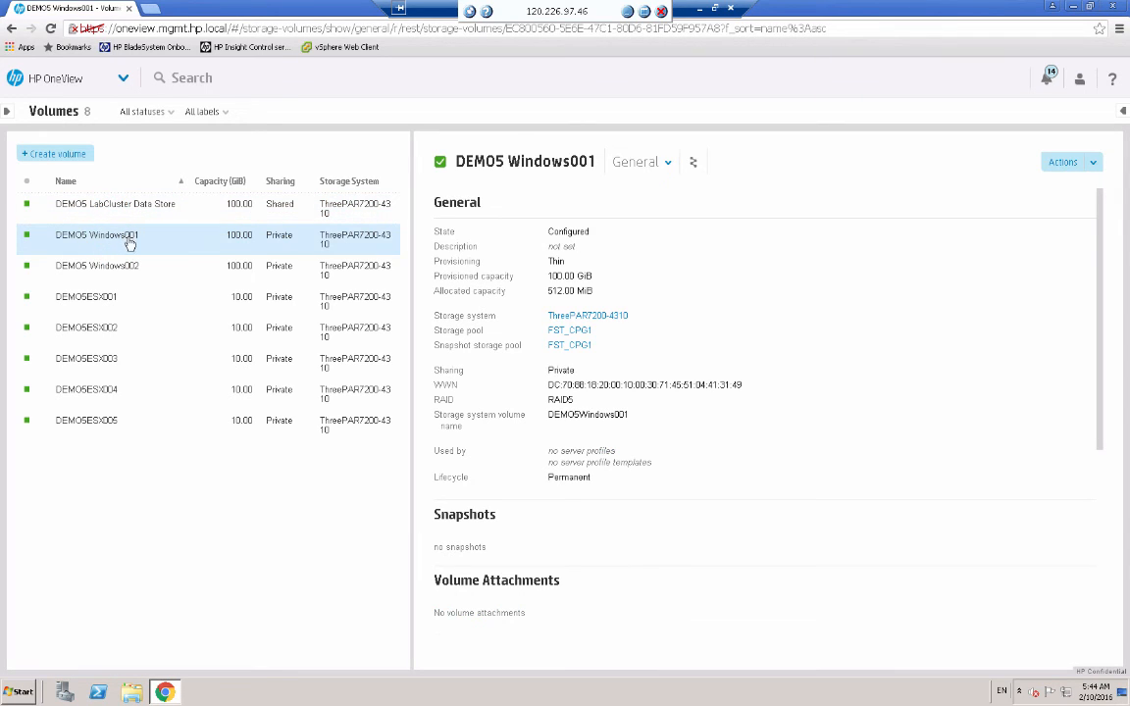
left_click(1092, 162)
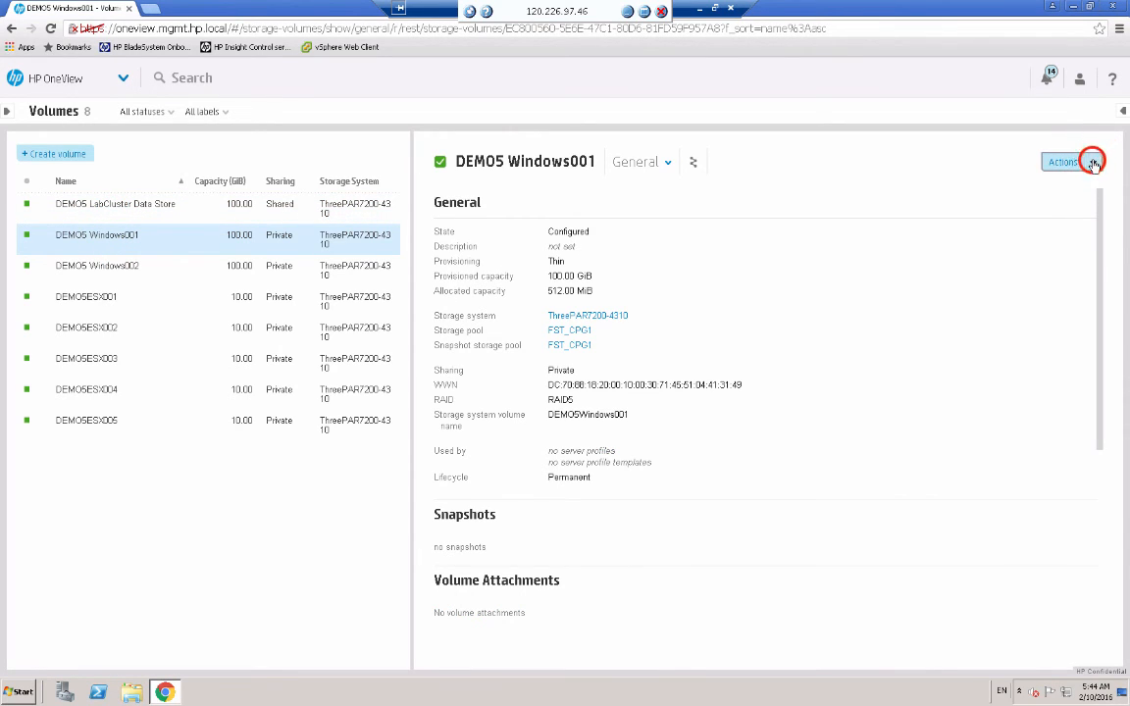
left_click(1078, 264)
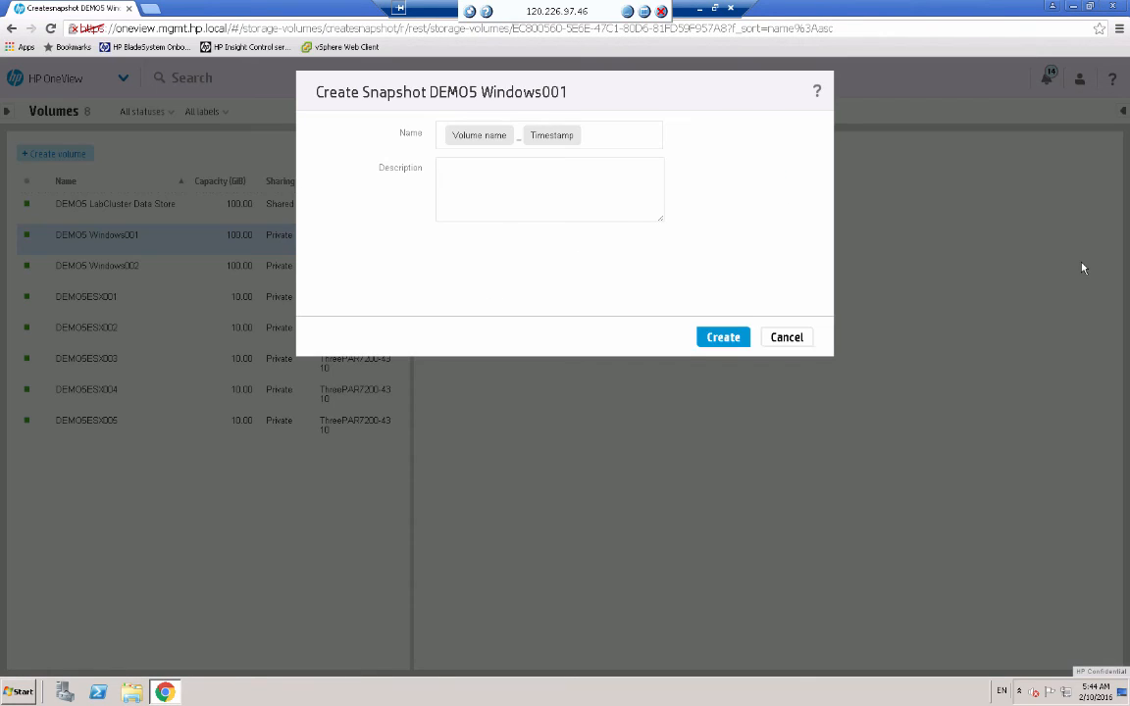
- Create the DEMO5 Windows001 snapshot with the description 'Before upgrade'
left_click(498, 175)
type("Before upgrade")
left_click(722, 336)
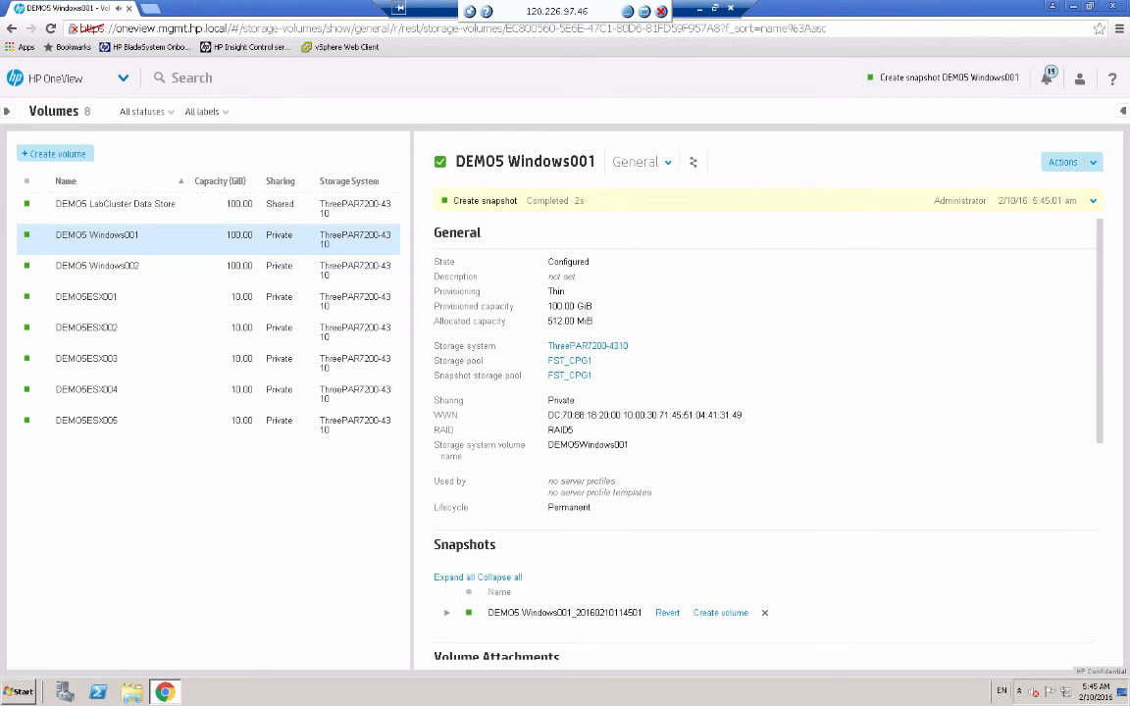
left_click_drag(1096, 373, 1099, 449)
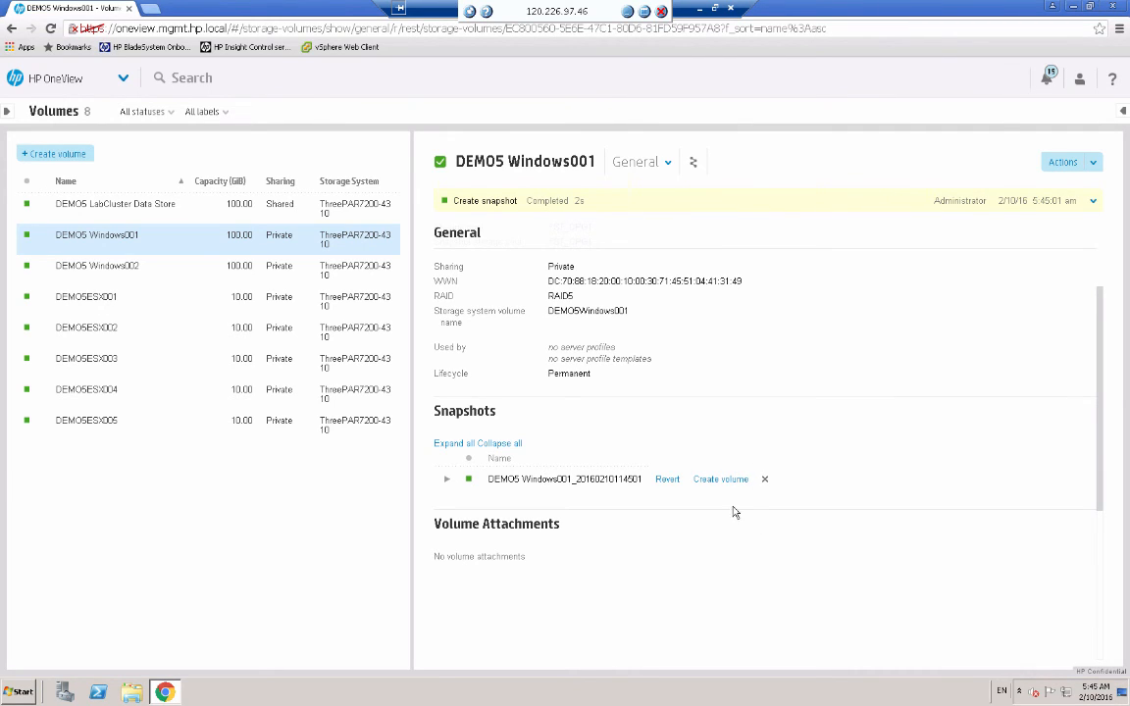
- Create a volume named 'CloneTest' from the Before upgrade snapshot
left_click(720, 480)
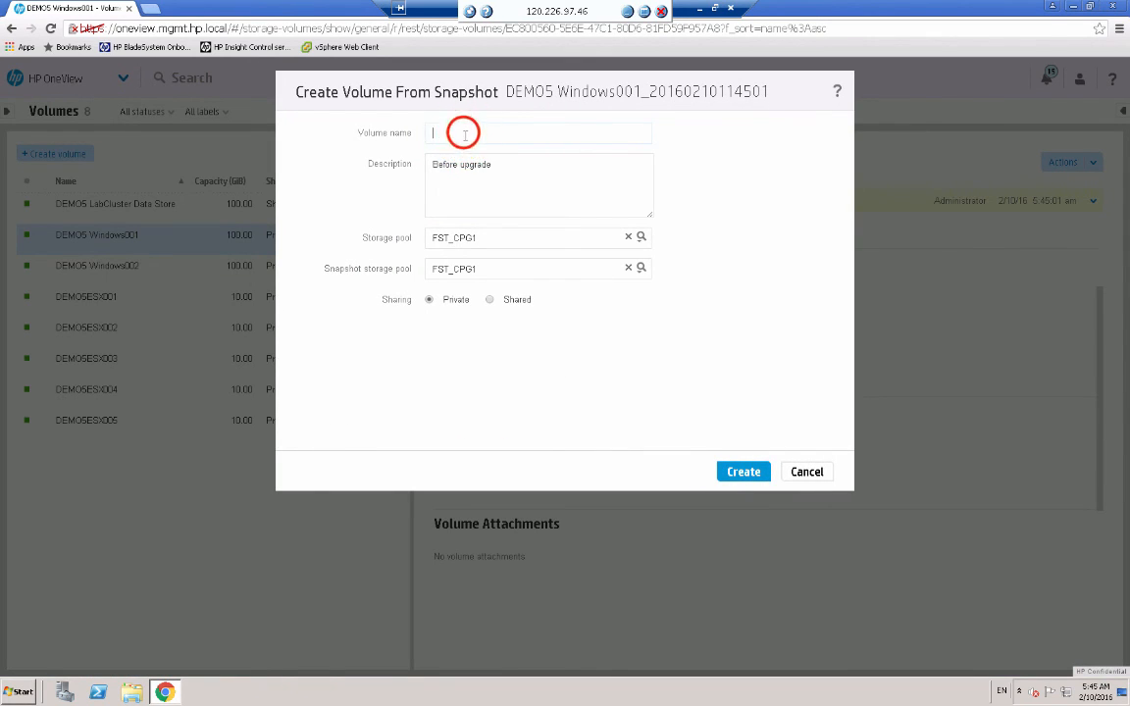
left_click(464, 133)
type("CloneT")
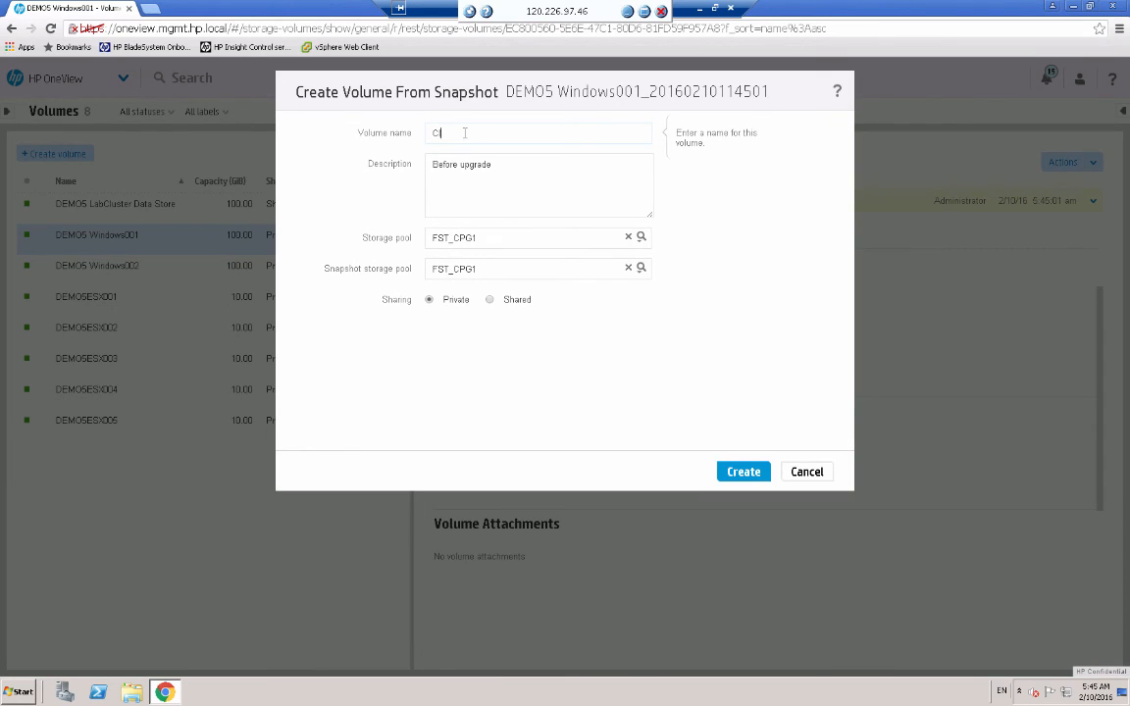
type("est")
left_click(743, 471)
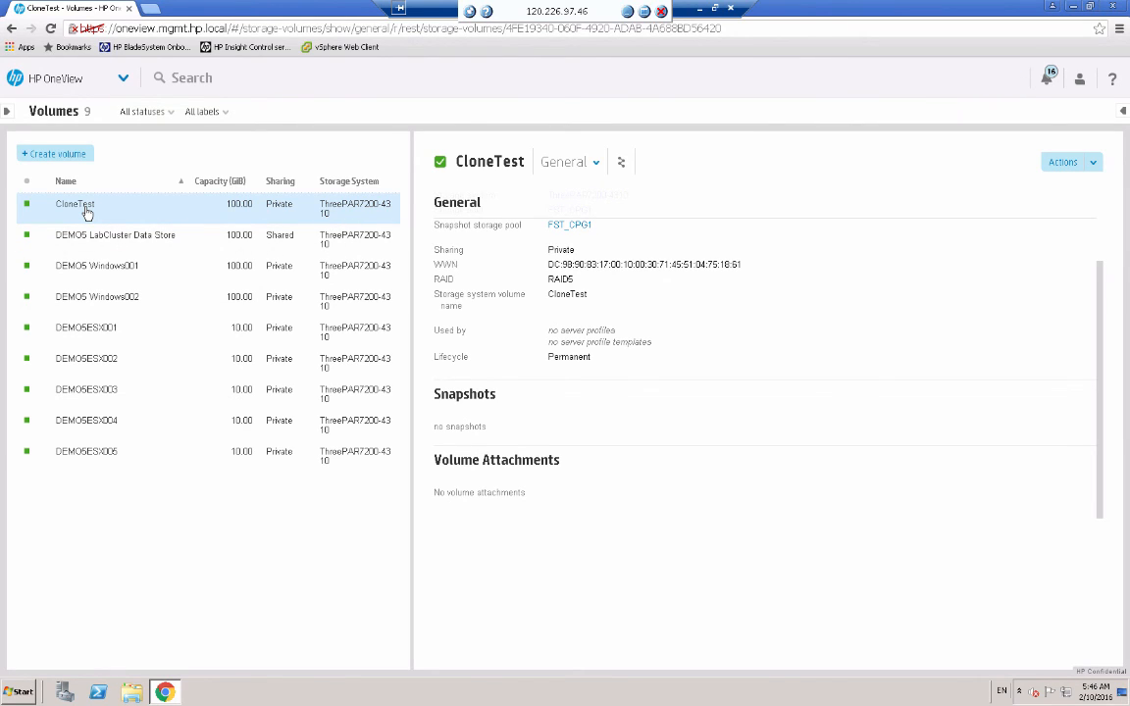
left_click(111, 270)
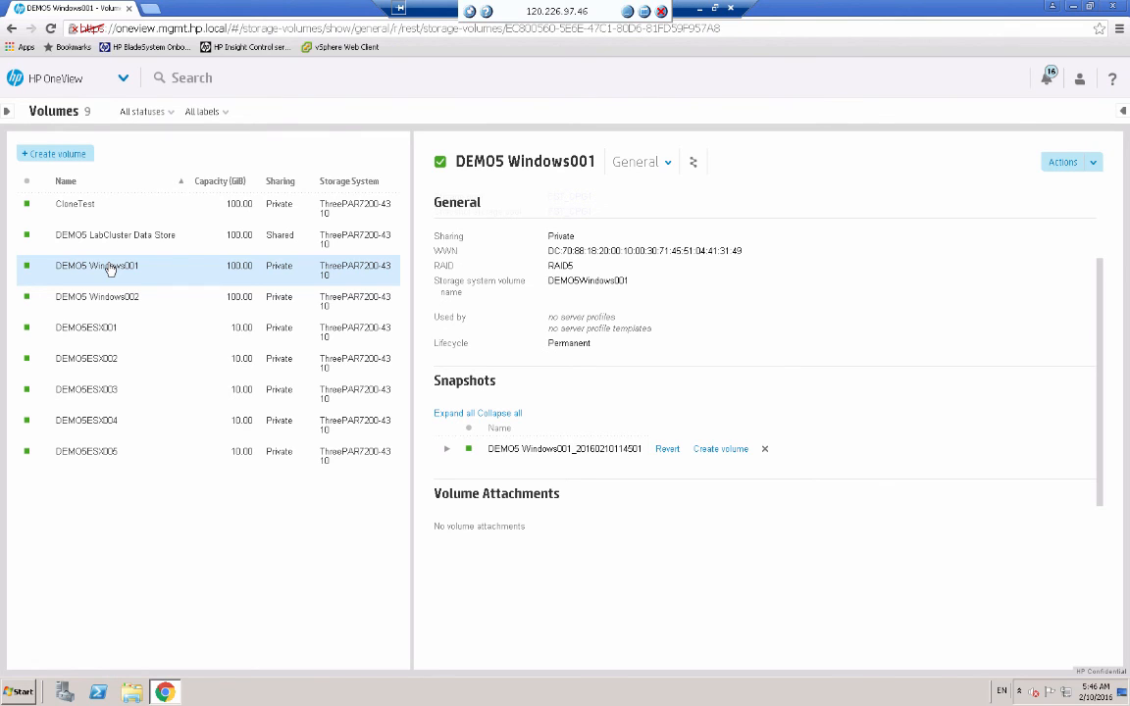
left_click(154, 272)
left_click(667, 449)
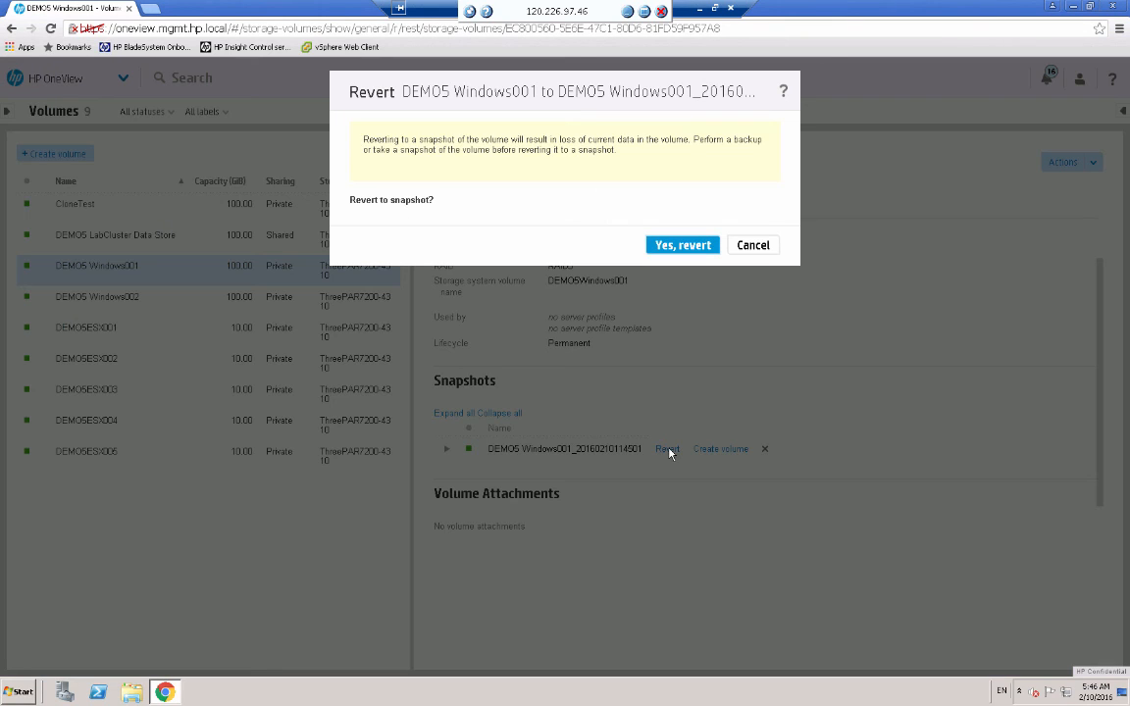
left_click(675, 247)
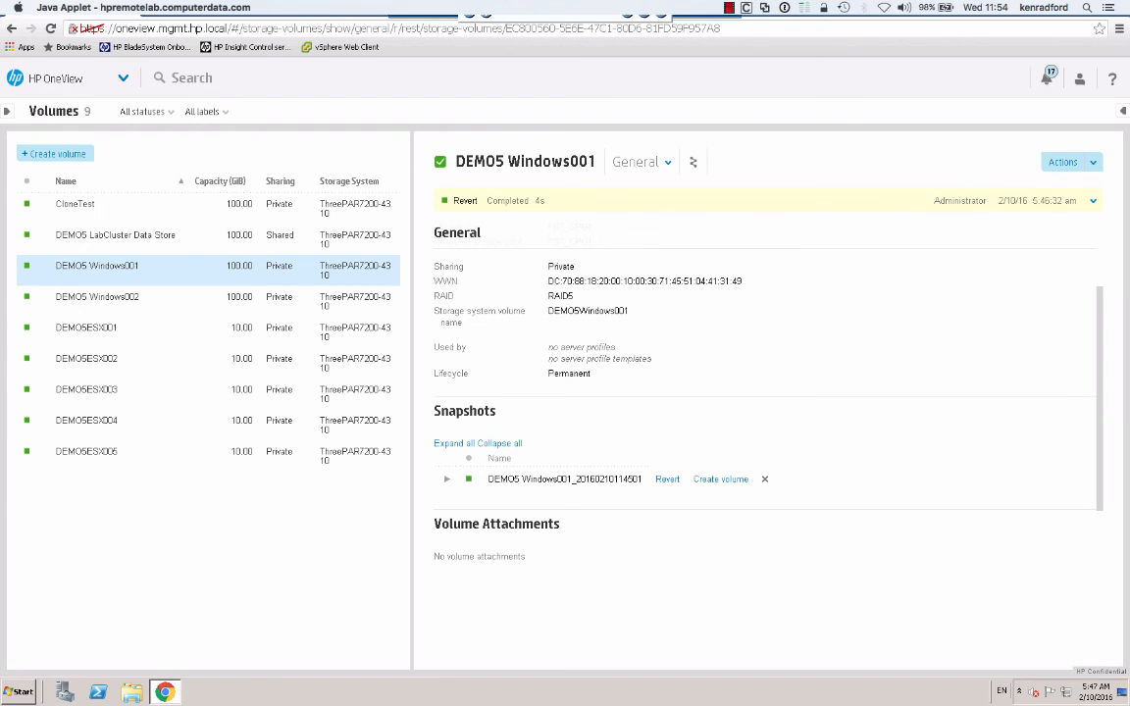
left_click(760, 556)
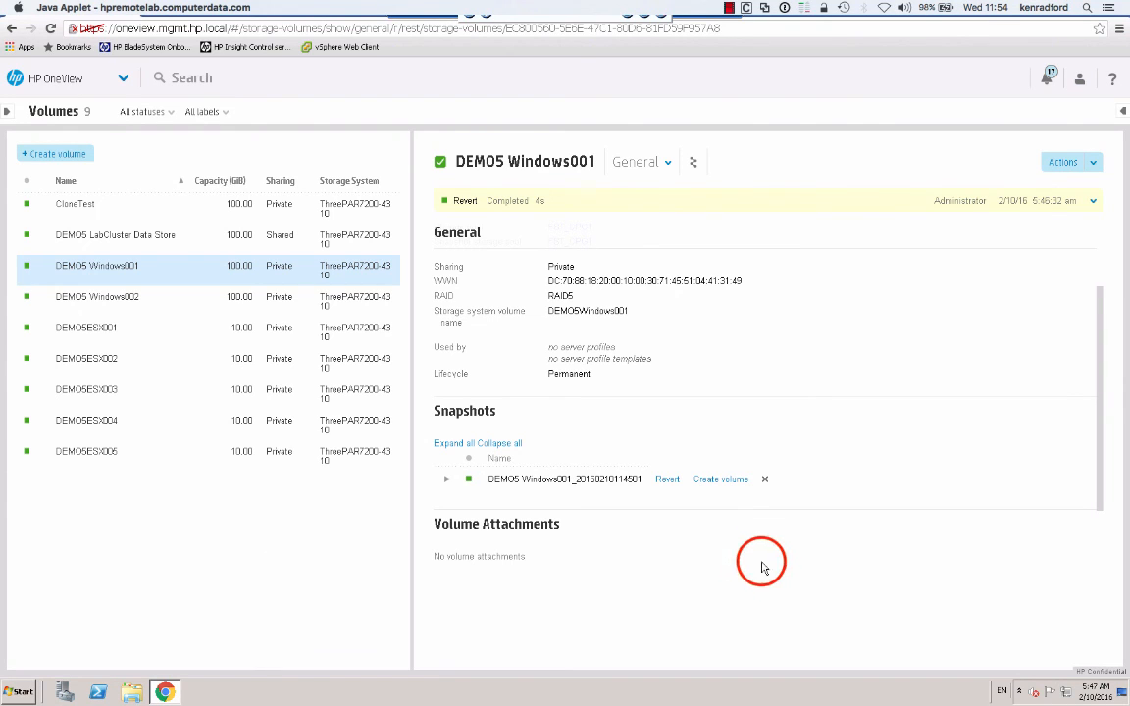
left_click(765, 480)
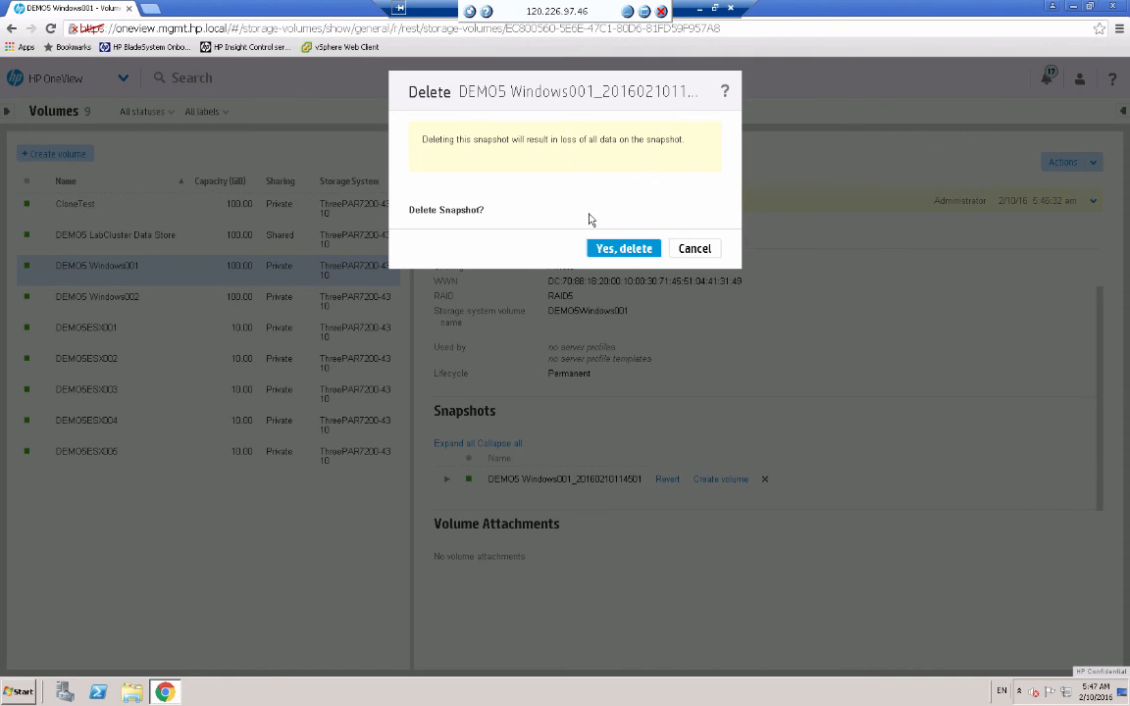
left_click(605, 248)
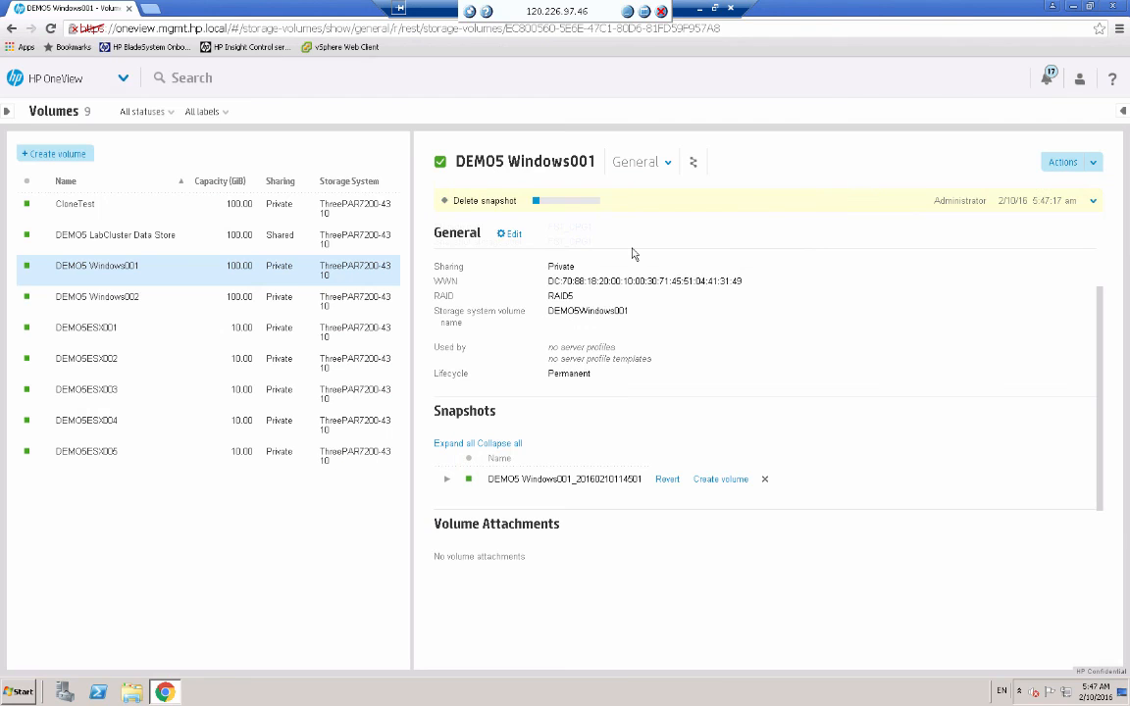